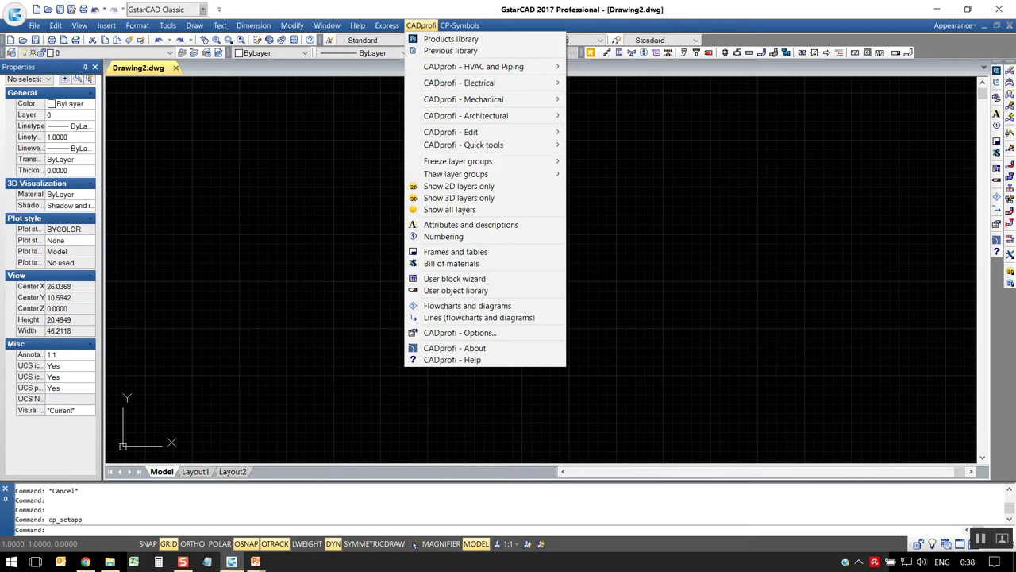
- Examine the CADprofi HVAC and Piping commands, from multisymbols and pipes through the ventilation, duct and outlet commands
{"action": "mouse_move", "coordinate": [473, 66]}
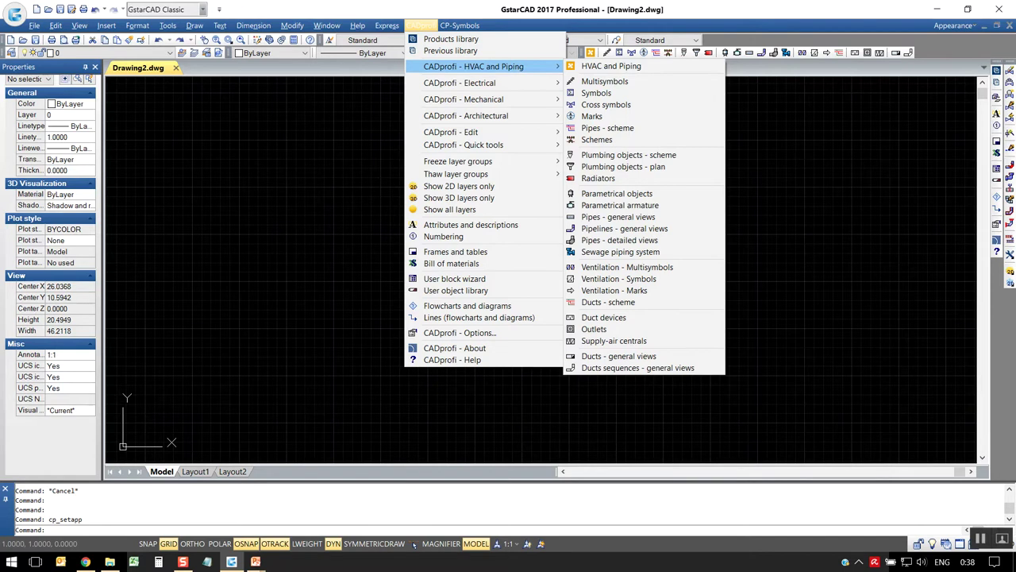
{"action": "key", "text": "Down"}
{"action": "key", "text": "Down"}
{"action": "key", "text": "Down"}
{"action": "key", "text": "Down"}
{"action": "key", "text": "Down"}
{"action": "key", "text": "Down"}
{"action": "key", "text": "Down"}
{"action": "key", "text": "Down"}
{"action": "key", "text": "Down"}
{"action": "key", "text": "Down"}
{"action": "key", "text": "Down"}
{"action": "key", "text": "Down"}
{"action": "key", "text": "Down"}
{"action": "key", "text": "Down"}
{"action": "key", "text": "Down"}
{"action": "key", "text": "Down"}
{"action": "key", "text": "Down"}
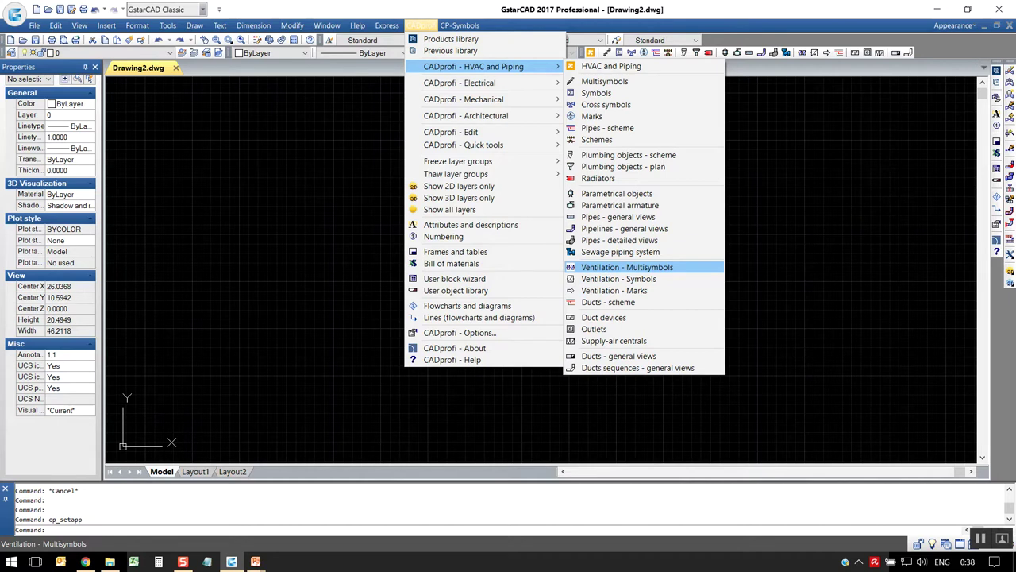
{"action": "key", "text": "Down"}
{"action": "key", "text": "Down"}
{"action": "key", "text": "Down"}
{"action": "key", "text": "Down"}
{"action": "key", "text": "Down"}
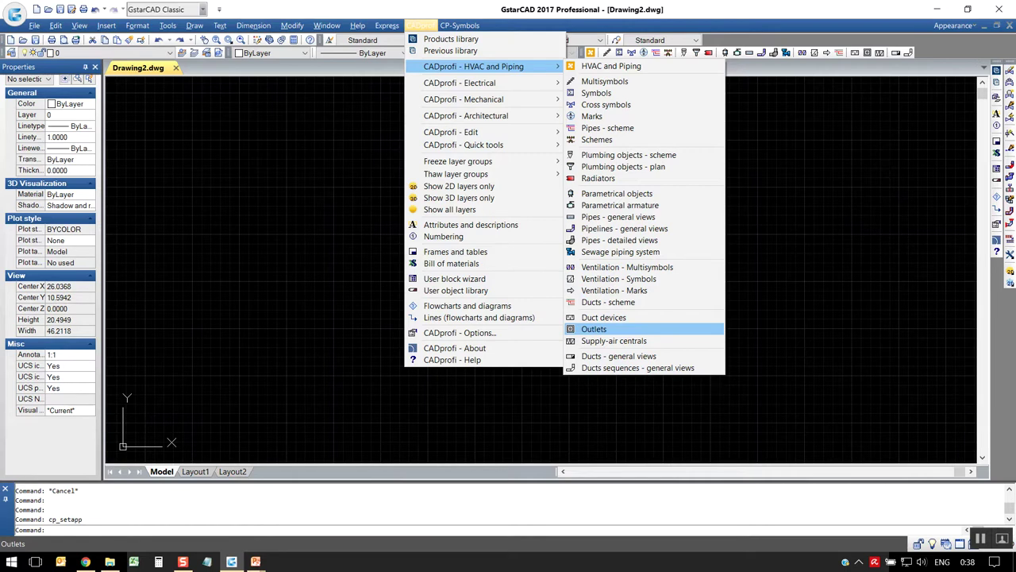
- Open the Ventilation - Symbols library and move its dialog toward the middle of the drawing area
{"action": "key", "text": "Up"}
{"action": "key", "text": "Up"}
{"action": "key", "text": "Up"}
{"action": "key", "text": "Up"}
{"action": "key", "text": "Up"}
{"action": "key", "text": "Down"}
{"action": "key", "text": "Return"}
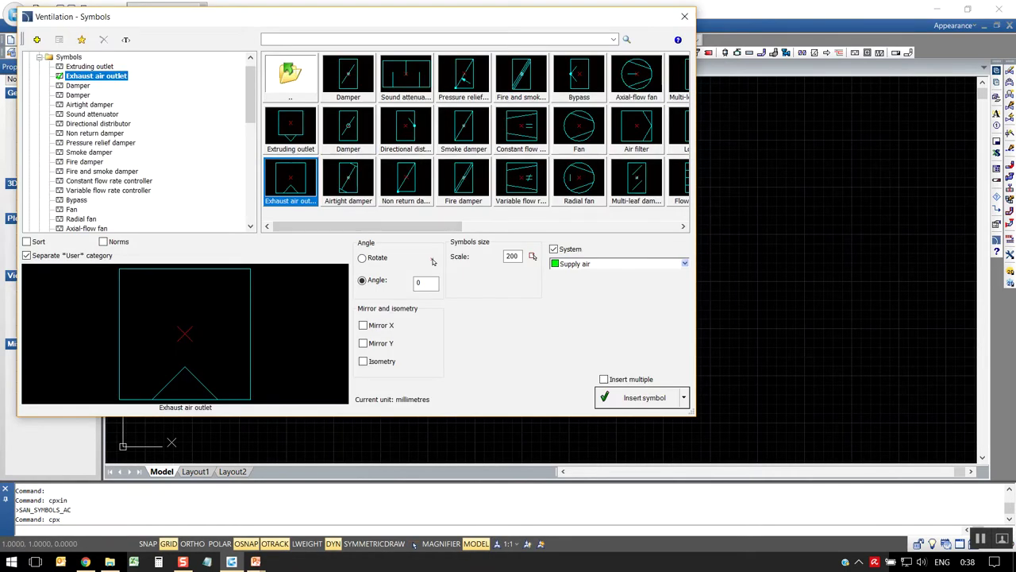
{"action": "left_click_drag", "start_coordinate": [433, 261], "coordinate": [558, 290]}
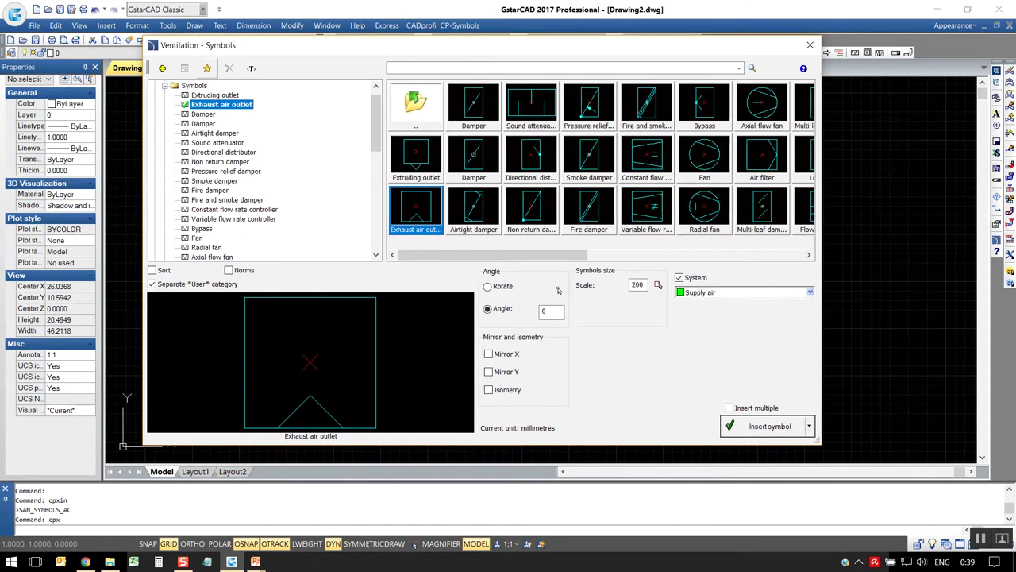
- Preview the EN 12792 ventilation symbols one by one, from Extruding outlet down to Smoke damper
{"action": "left_click", "coordinate": [164, 85]}
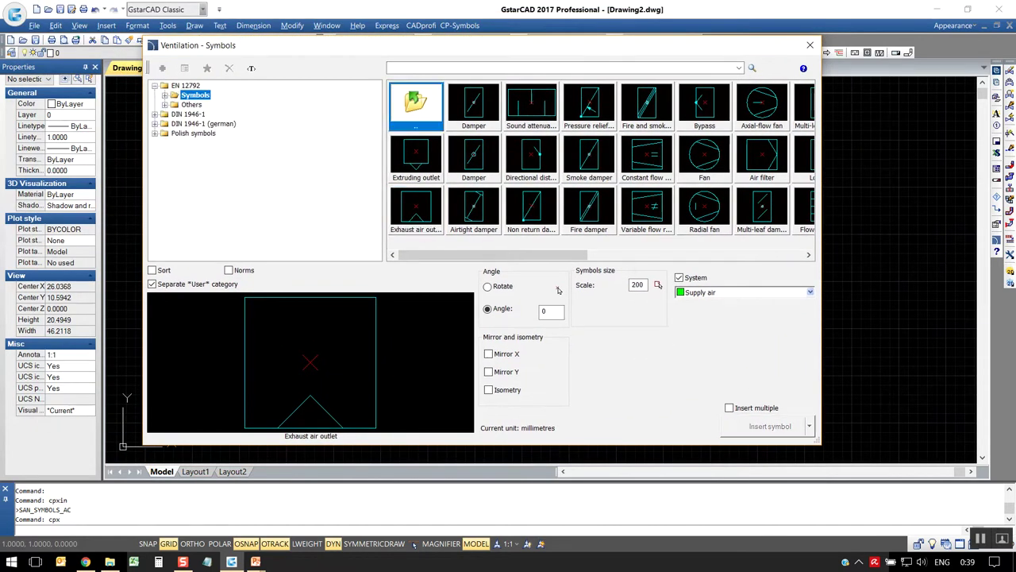
{"action": "key", "text": "Right"}
{"action": "key", "text": "Down"}
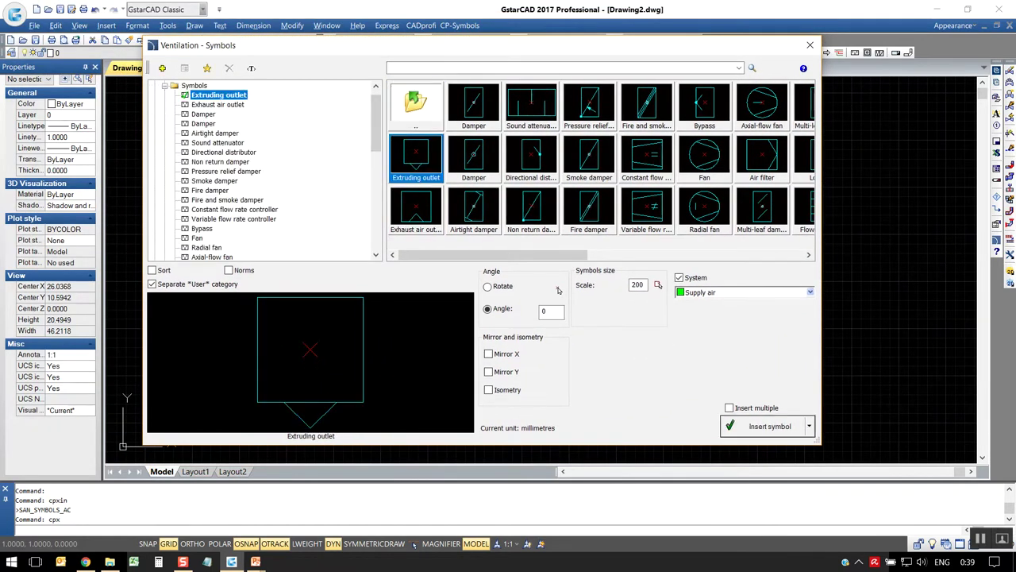
{"action": "key", "text": "Down"}
{"action": "key", "text": "Down"}
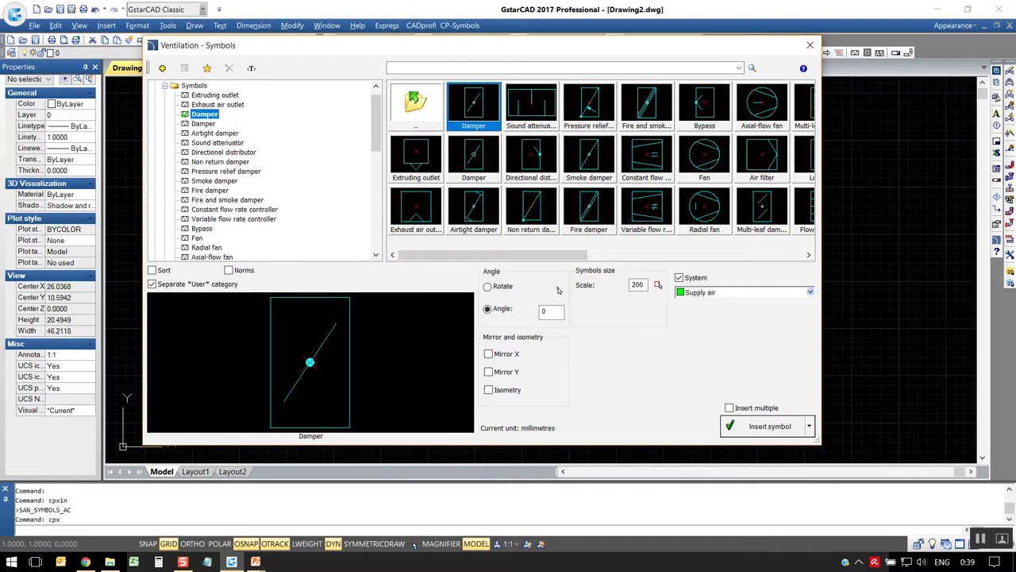
{"action": "key", "text": "Down"}
{"action": "key", "text": "Down"}
{"action": "key", "text": "Down"}
{"action": "key", "text": "Down"}
{"action": "key", "text": "Down"}
{"action": "key", "text": "Down"}
{"action": "key", "text": "Down"}
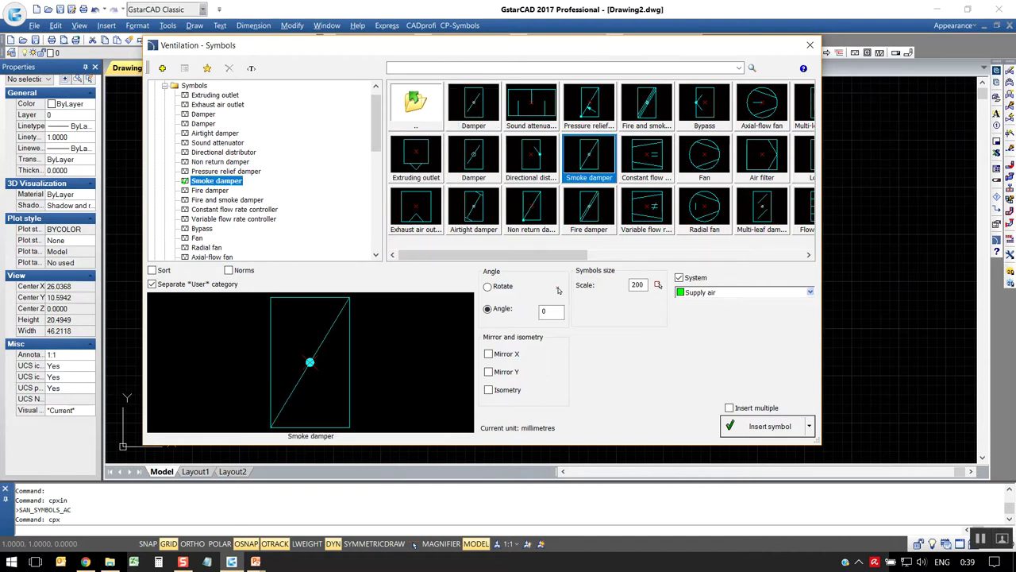
- Try the Rotate option for the smoke damper, return to the fixed Angle option, and close the symbol library
{"action": "left_click", "coordinate": [488, 286]}
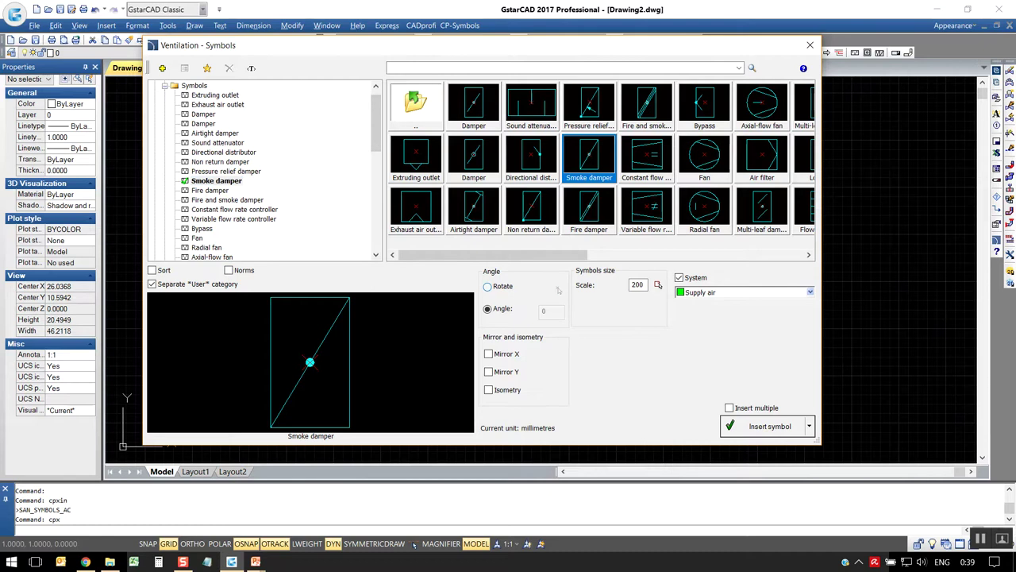
{"action": "left_click", "coordinate": [487, 309]}
{"action": "left_click", "coordinate": [810, 46]}
- View the Exhaust air mark and the first automatic Description mark in the Ventilation - Marks library, leaving it without inserting anything
{"action": "left_click", "coordinate": [420, 25]}
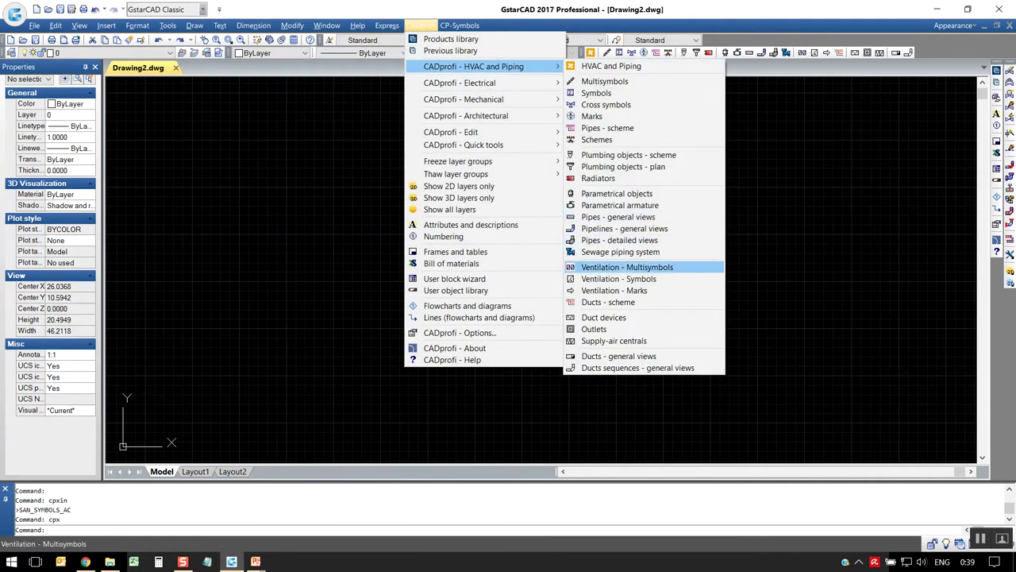
{"action": "left_click", "coordinate": [614, 290]}
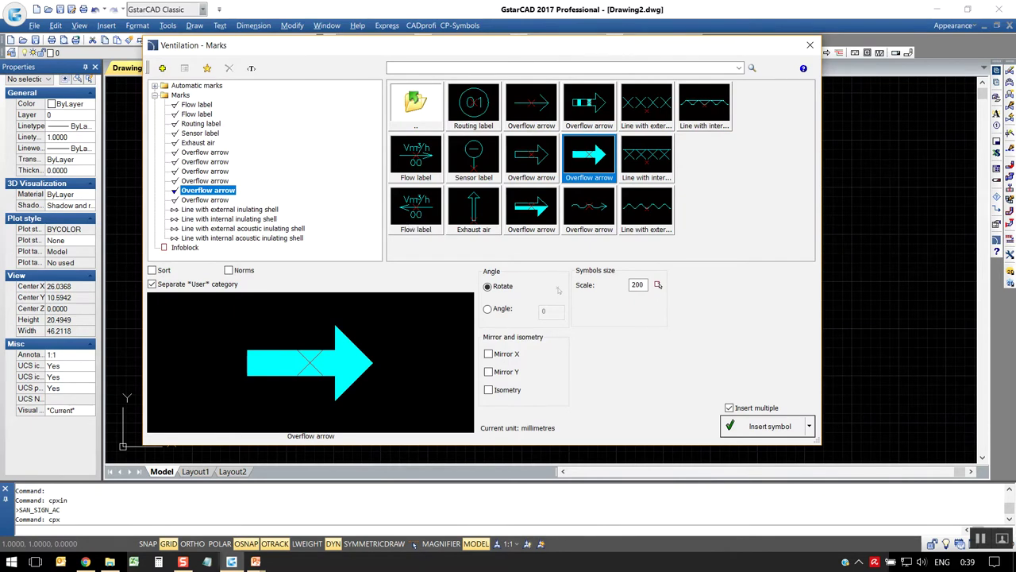
{"action": "left_click", "coordinate": [200, 142]}
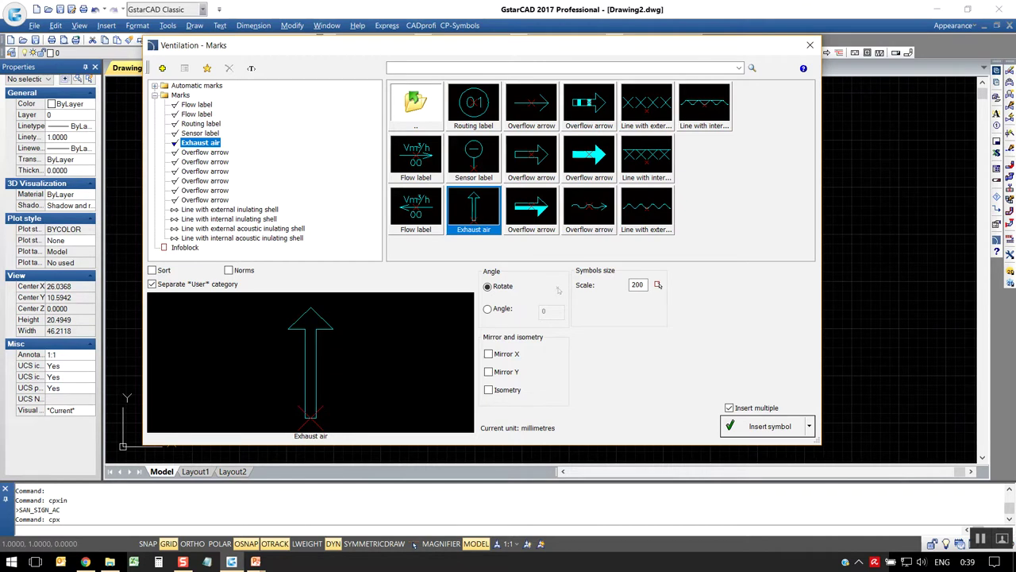
{"action": "left_click", "coordinate": [155, 85]}
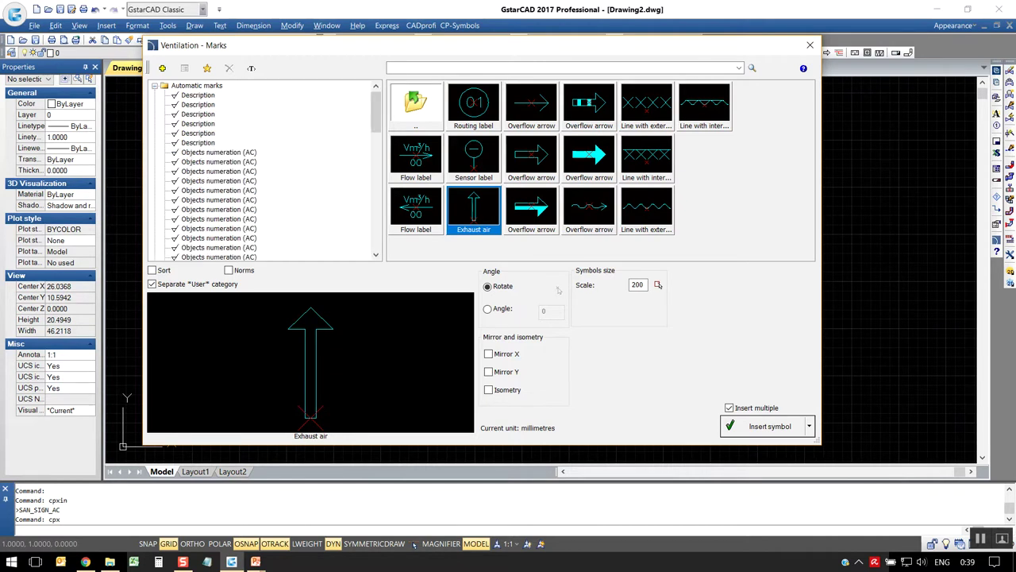
{"action": "left_click", "coordinate": [200, 94]}
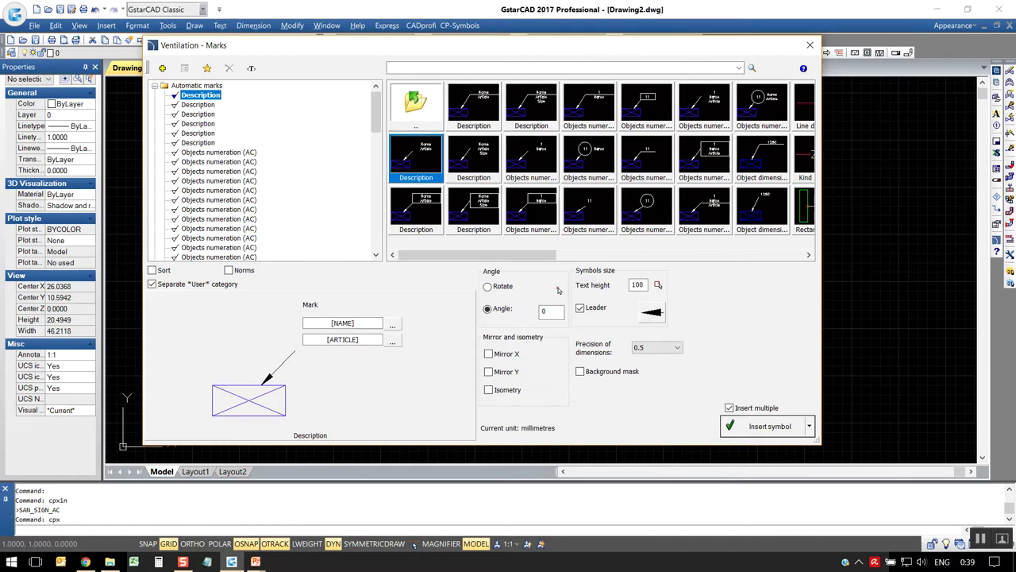
{"action": "left_click", "coordinate": [809, 44]}
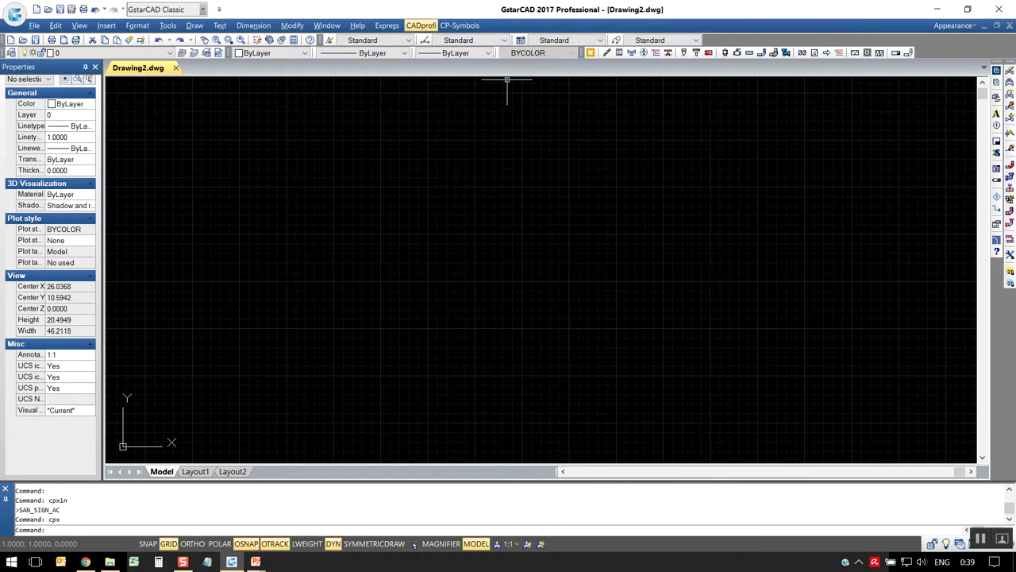
- View the Outlets library of HVAC and Piping and close it without inserting an object
{"action": "left_click", "coordinate": [421, 25]}
{"action": "mouse_move", "coordinate": [476, 66]}
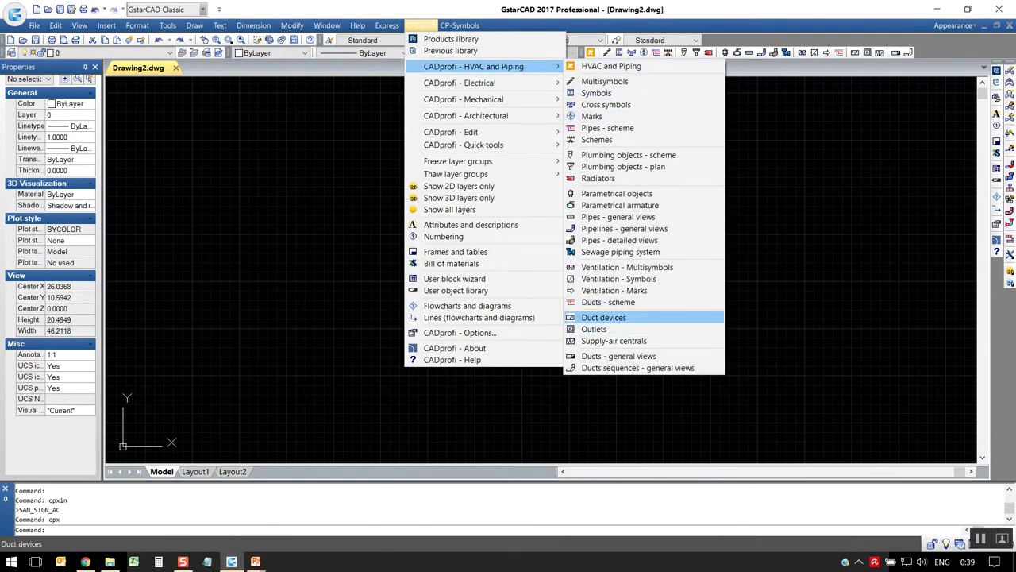
{"action": "left_click", "coordinate": [595, 329]}
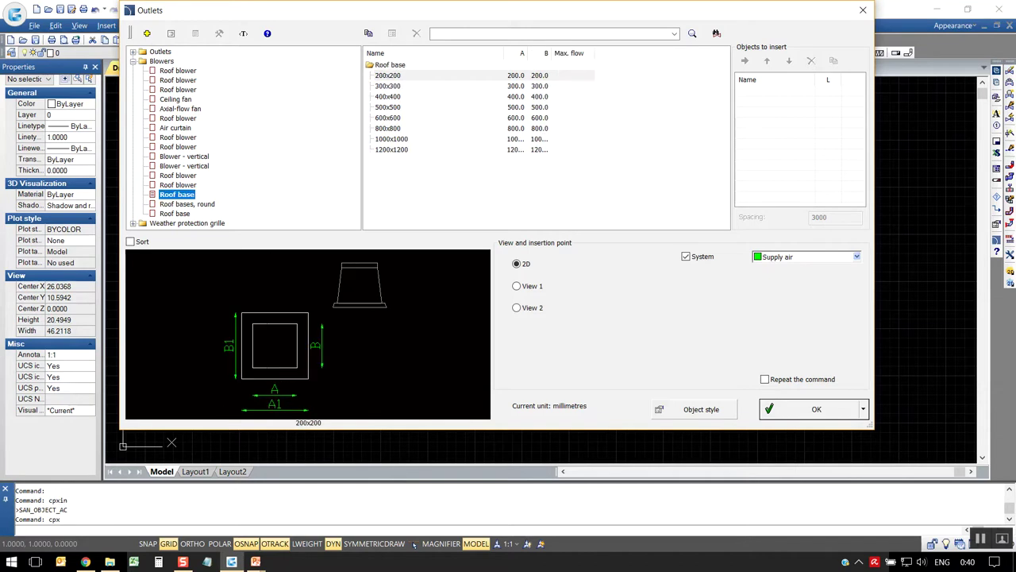
{"action": "left_click", "coordinate": [863, 10]}
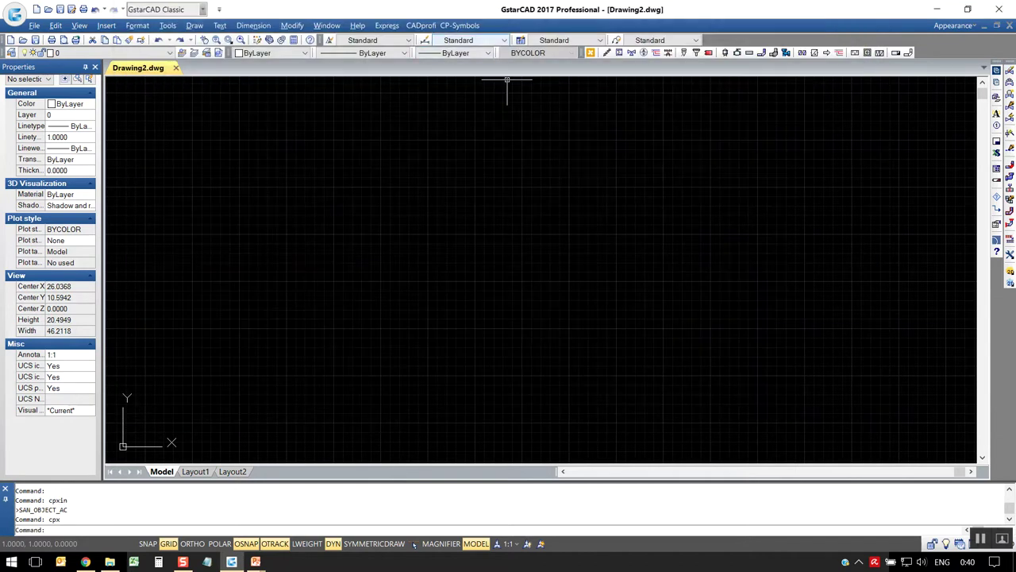
- View the Ducts rectangle, Ducts round and Pipes flex elements in Ducts - general views, ending on the rectangular Duct
{"action": "left_click", "coordinate": [421, 25]}
{"action": "mouse_move", "coordinate": [473, 66]}
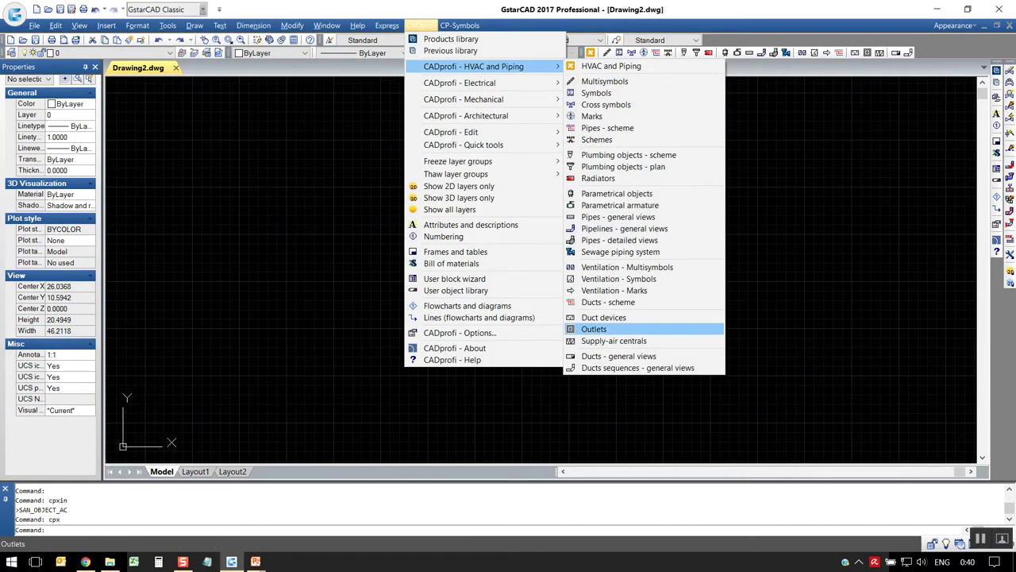
{"action": "left_click", "coordinate": [619, 356]}
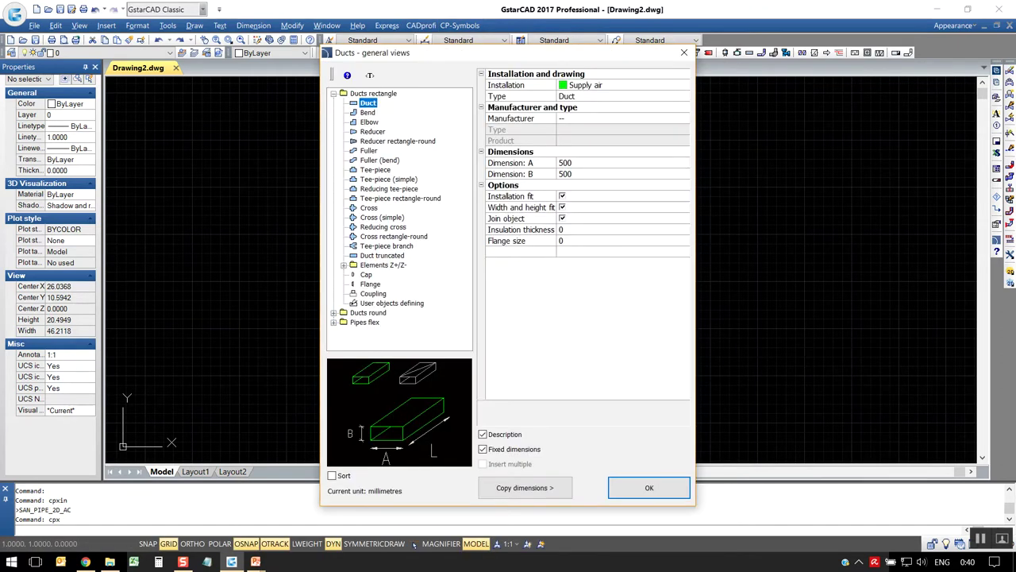
{"action": "left_click", "coordinate": [334, 93]}
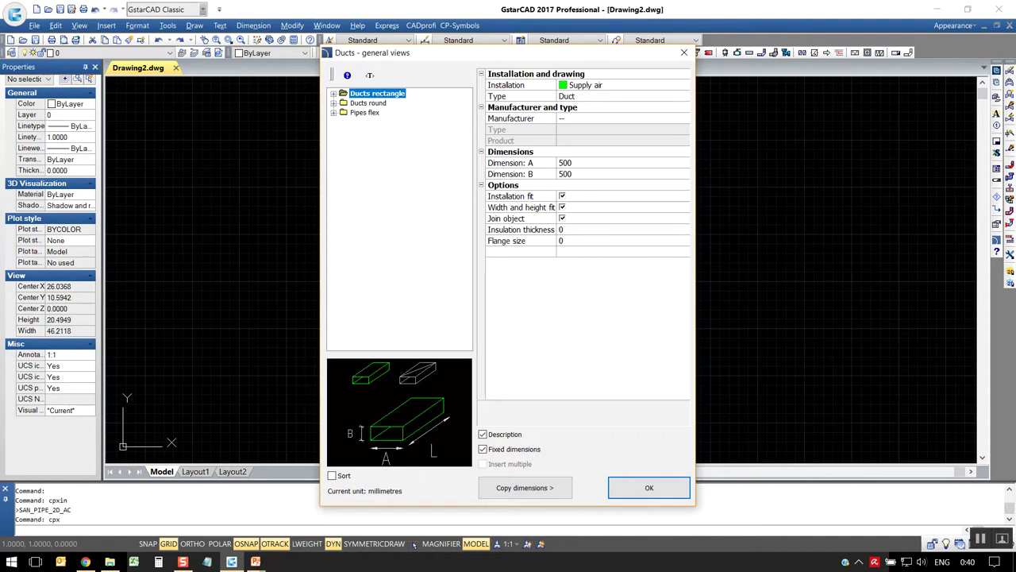
{"action": "key", "text": "Right"}
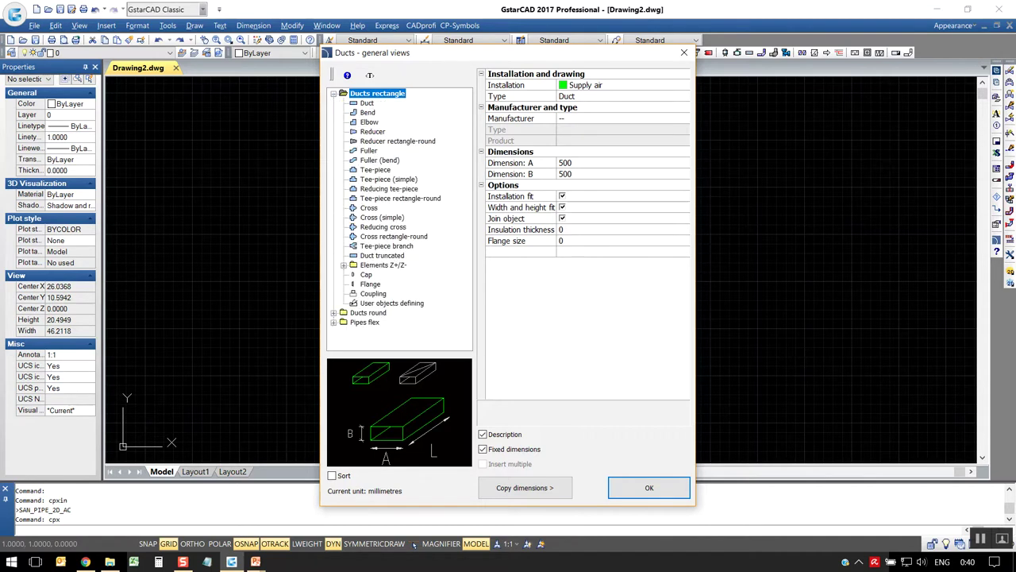
{"action": "left_click", "coordinate": [333, 93]}
{"action": "left_click", "coordinate": [333, 102]}
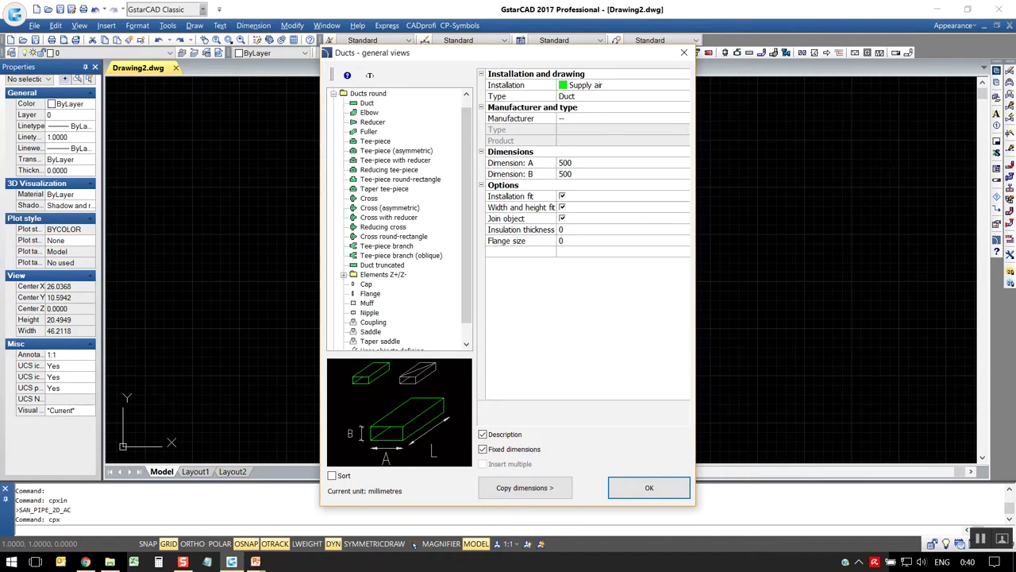
{"action": "left_click", "coordinate": [334, 93]}
{"action": "left_click", "coordinate": [333, 112]}
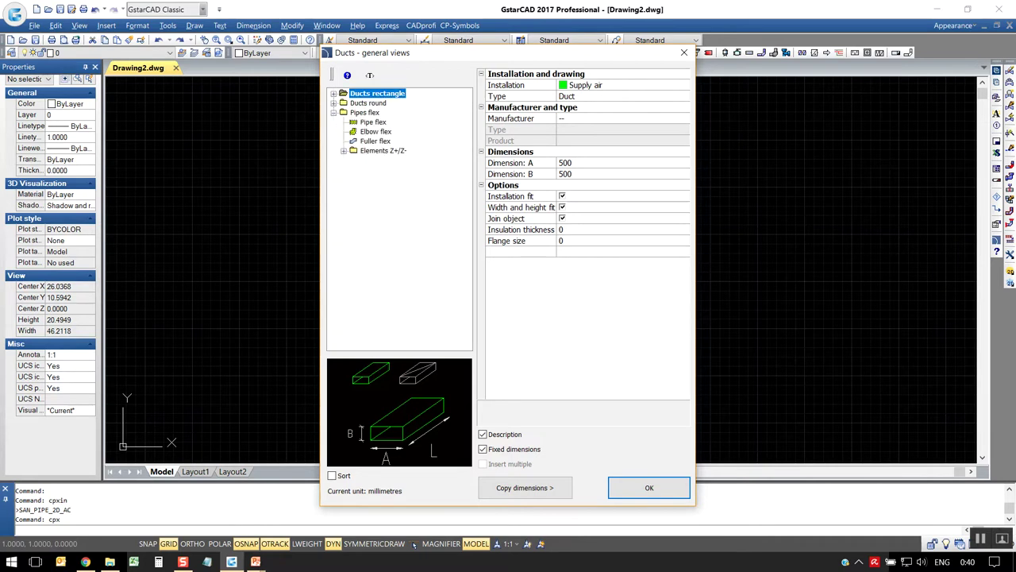
{"action": "key", "text": "Right"}
{"action": "key", "text": "Down"}
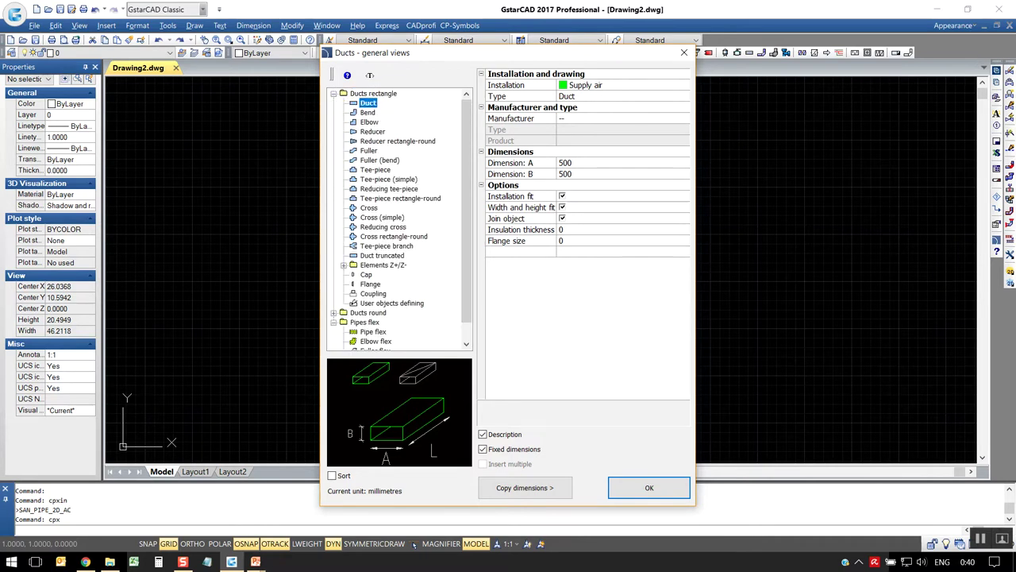
- Set the rectangular duct's installation to Exhaust air
{"action": "left_click", "coordinate": [623, 85]}
{"action": "left_click", "coordinate": [684, 86]}
{"action": "key", "text": "Down"}
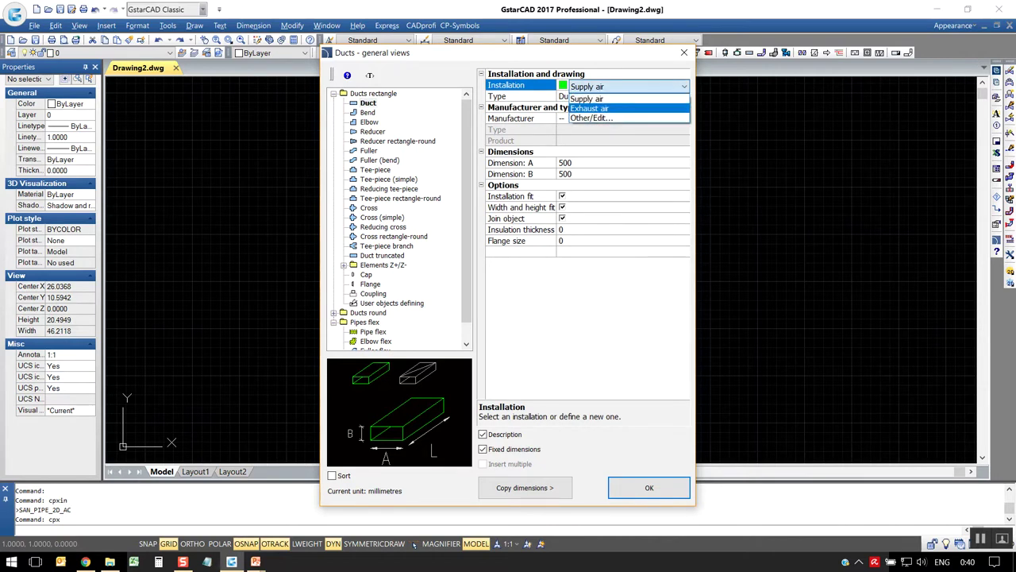
{"action": "key", "text": "Return"}
- View the choices for the rectangular duct's Dimension A and close the ducts dialog without inserting a duct
{"action": "left_click", "coordinate": [623, 163]}
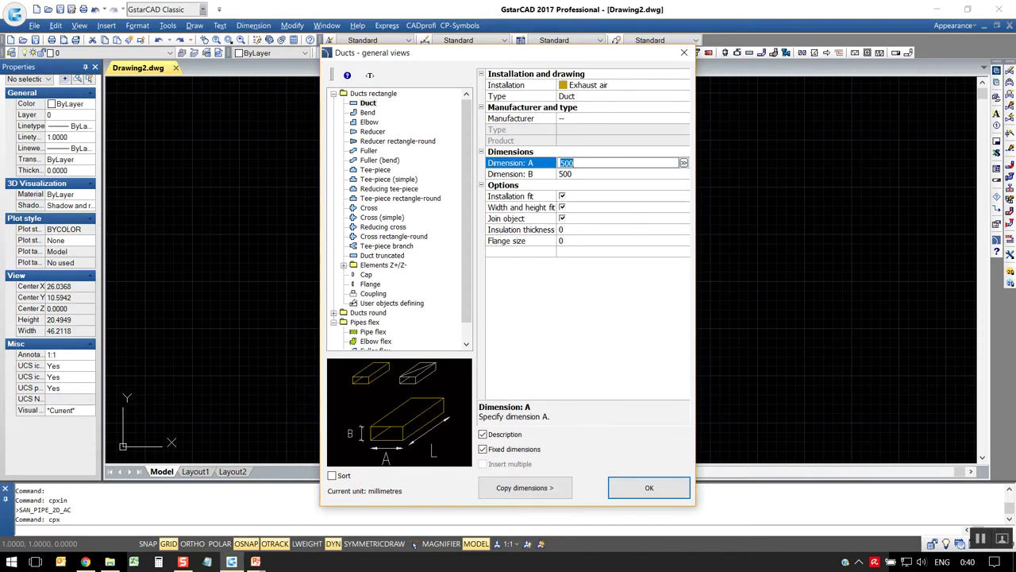
{"action": "left_click", "coordinate": [684, 162]}
{"action": "key", "text": "Return"}
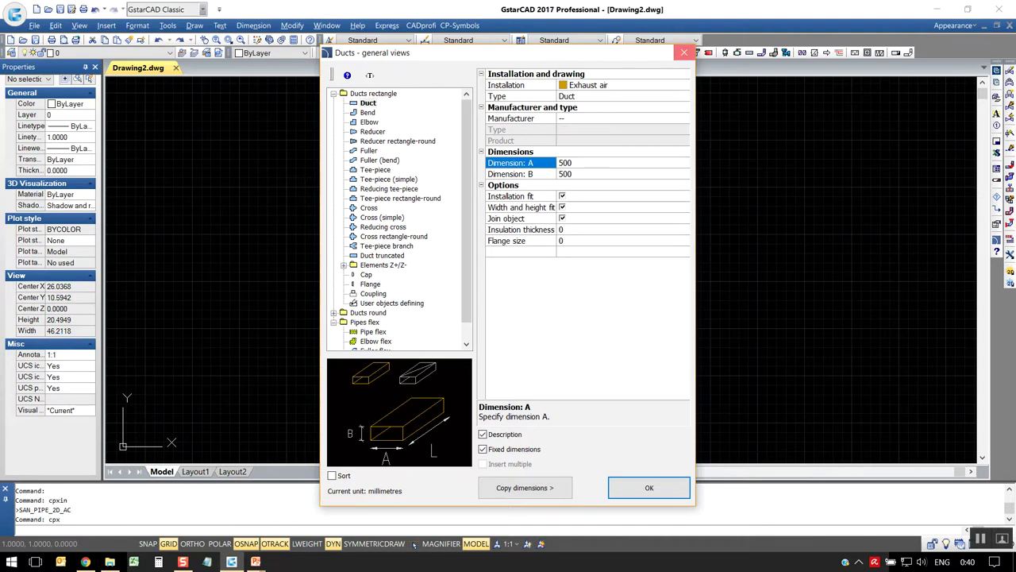
{"action": "left_click", "coordinate": [683, 52]}
- View the Ducts sequences - general views settings and close the dialog without drawing a duct
{"action": "left_click", "coordinate": [421, 25]}
{"action": "mouse_move", "coordinate": [473, 66]}
{"action": "key", "text": "d"}
{"action": "key", "text": "d"}
{"action": "key", "text": "d"}
{"action": "key", "text": "d"}
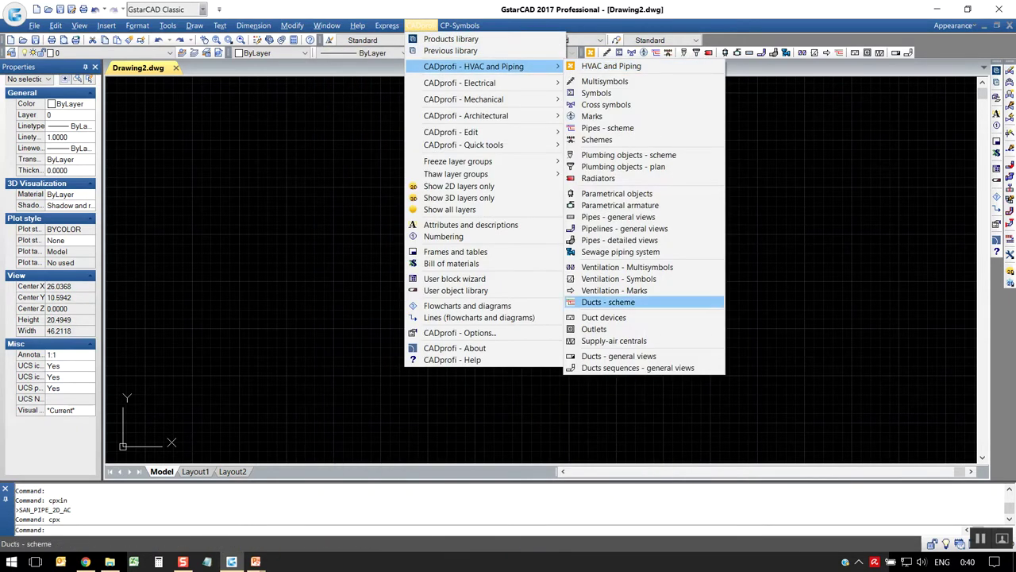
{"action": "key", "text": "Return"}
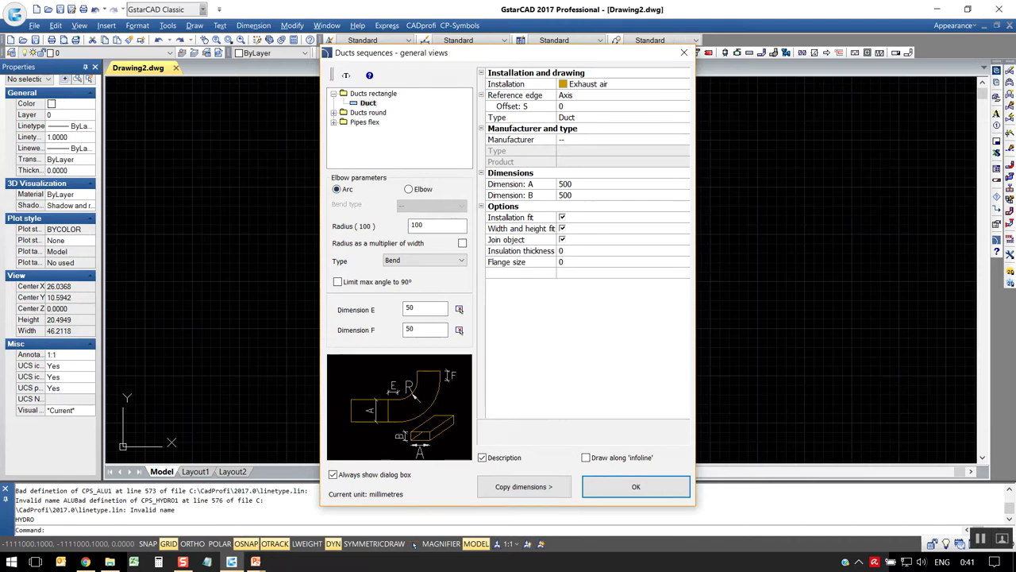
{"action": "key", "text": "Escape"}
{"action": "left_click", "coordinate": [421, 25]}
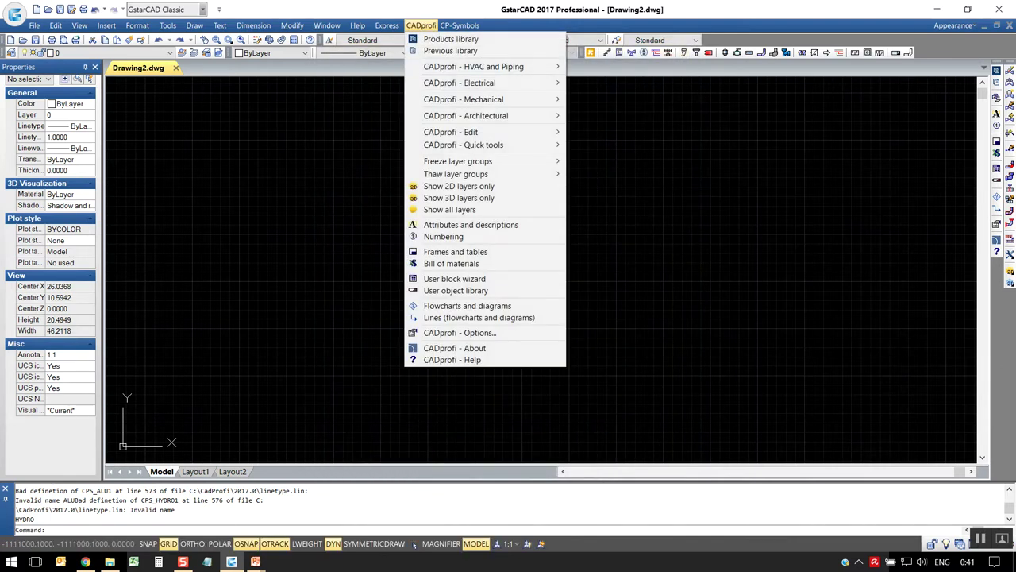
{"action": "key", "text": "Right"}
{"action": "key", "text": "Escape"}
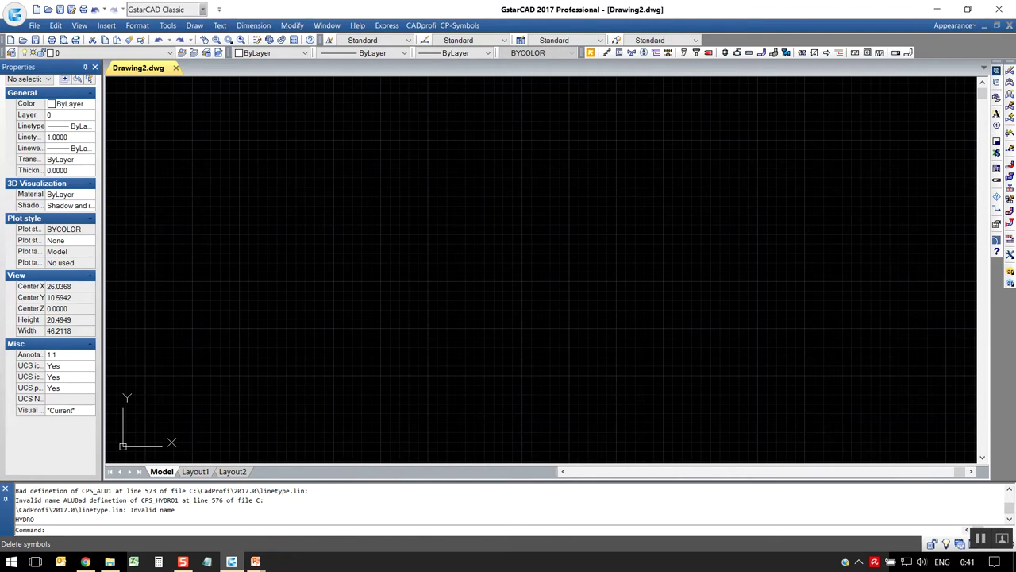
- Undock the CADprofi - HVAC and Piping toolbar to check its entry in the toolbar list, and dock it back in place
{"action": "left_click_drag", "start_coordinate": [582, 52], "coordinate": [540, 118]}
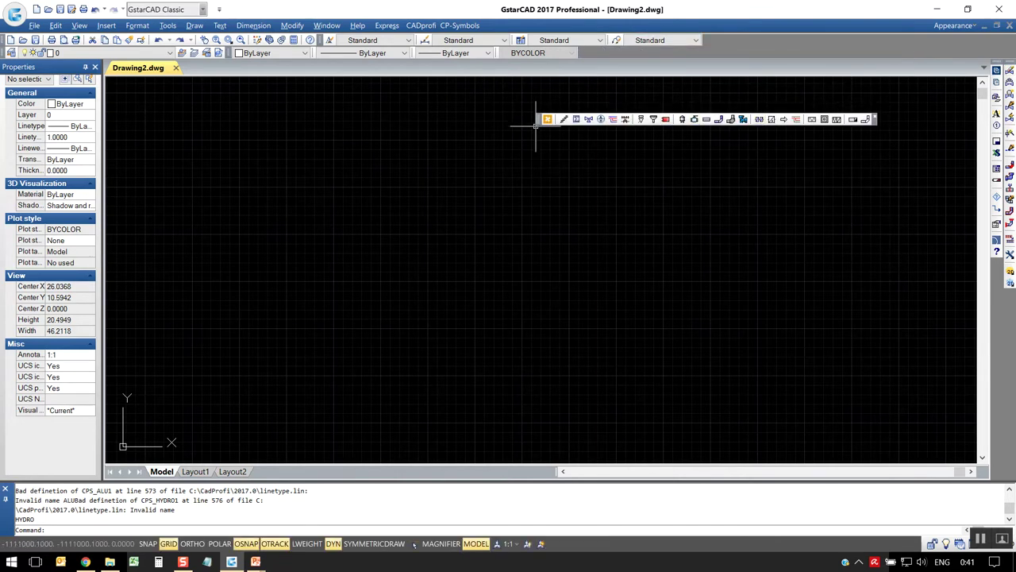
{"action": "left_click", "coordinate": [953, 26]}
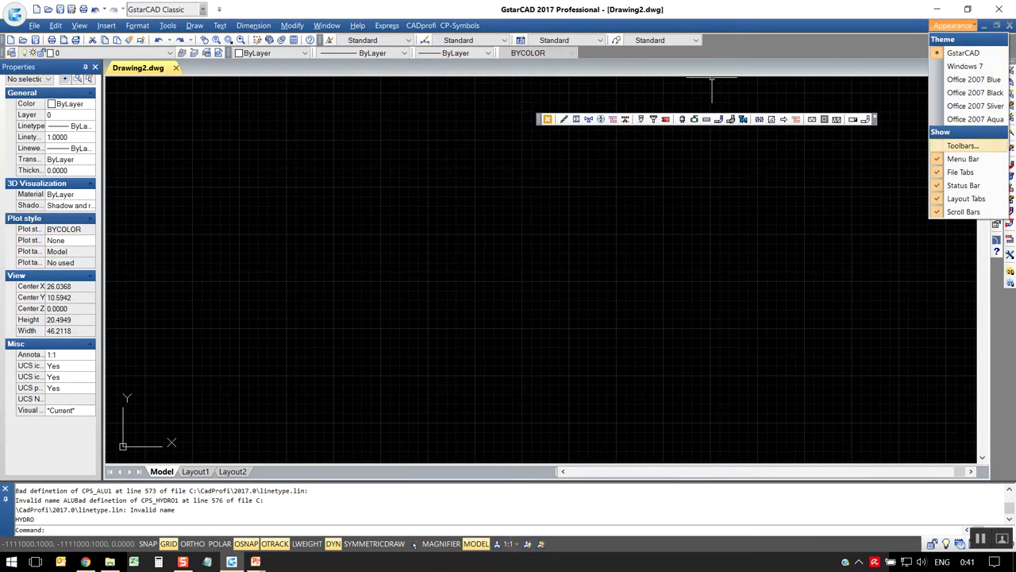
{"action": "left_click", "coordinate": [962, 145]}
{"action": "left_click_drag", "start_coordinate": [576, 219], "coordinate": [576, 329]}
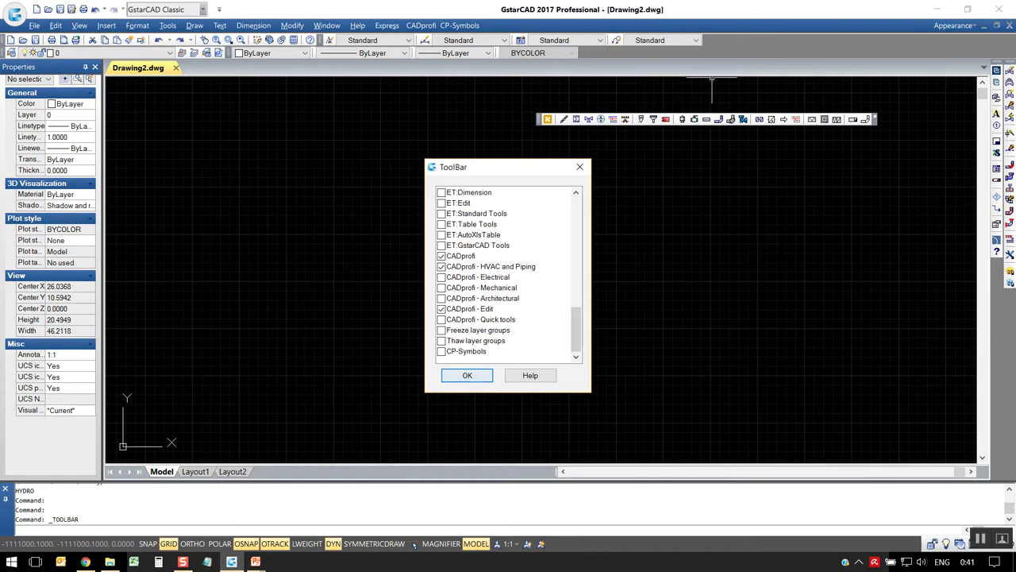
{"action": "key", "text": "Return"}
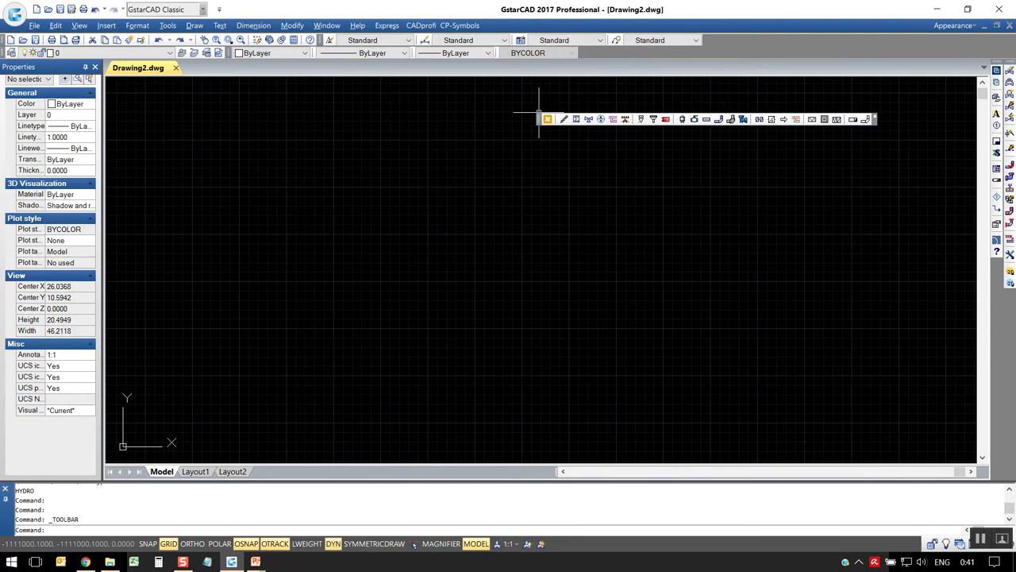
{"action": "double_click", "coordinate": [539, 115]}
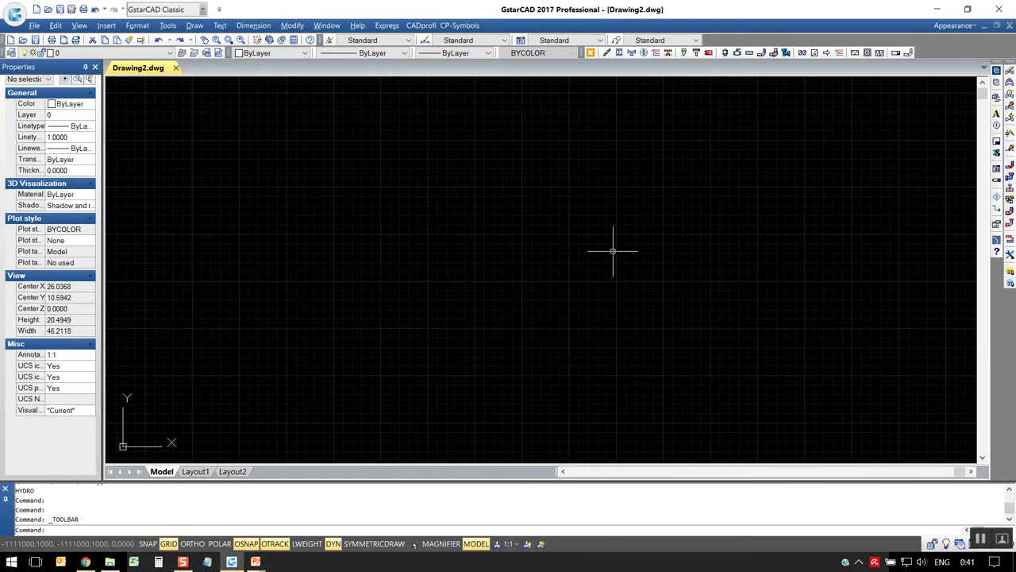
- View the Unit of drawing choices in the CADprofi options and close the dialog without changing them
{"action": "left_click", "coordinate": [421, 26]}
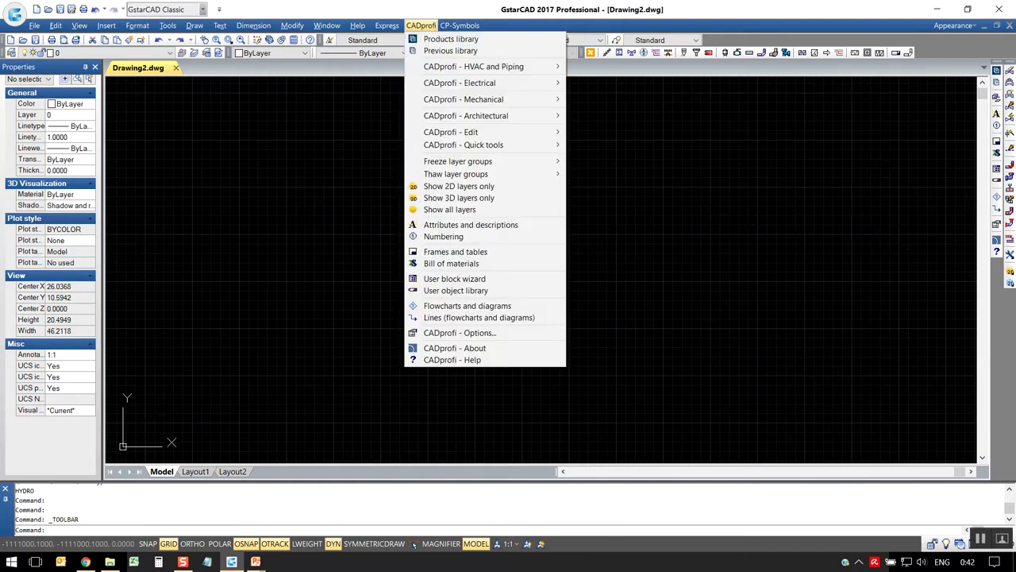
{"action": "mouse_move", "coordinate": [476, 66]}
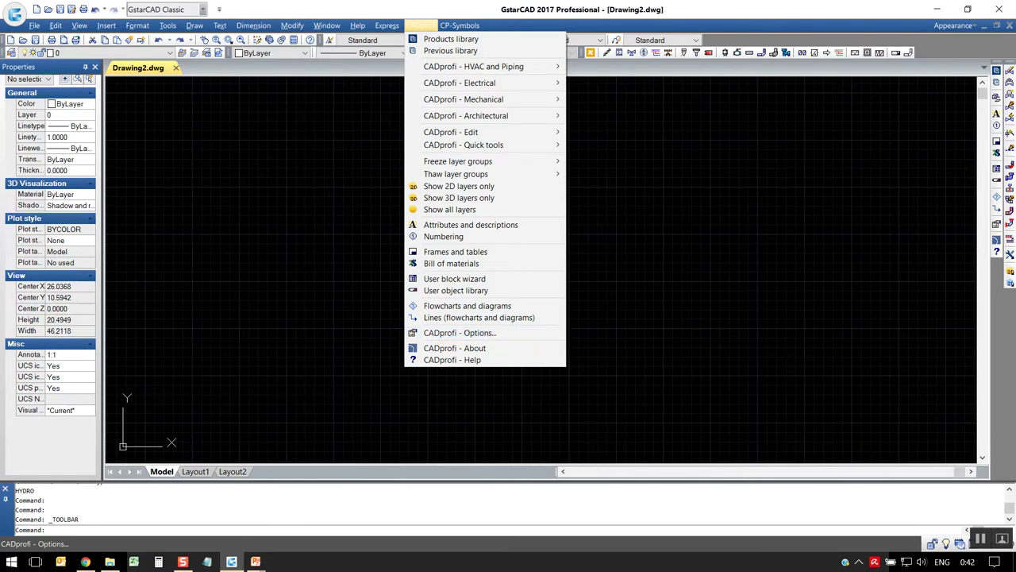
{"action": "left_click", "coordinate": [460, 333]}
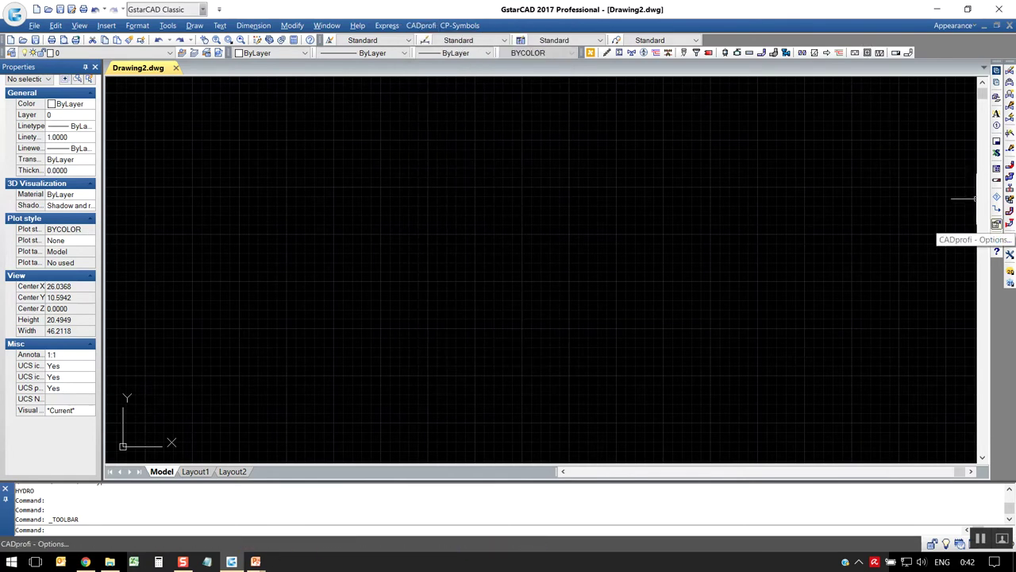
{"action": "left_click", "coordinate": [997, 224]}
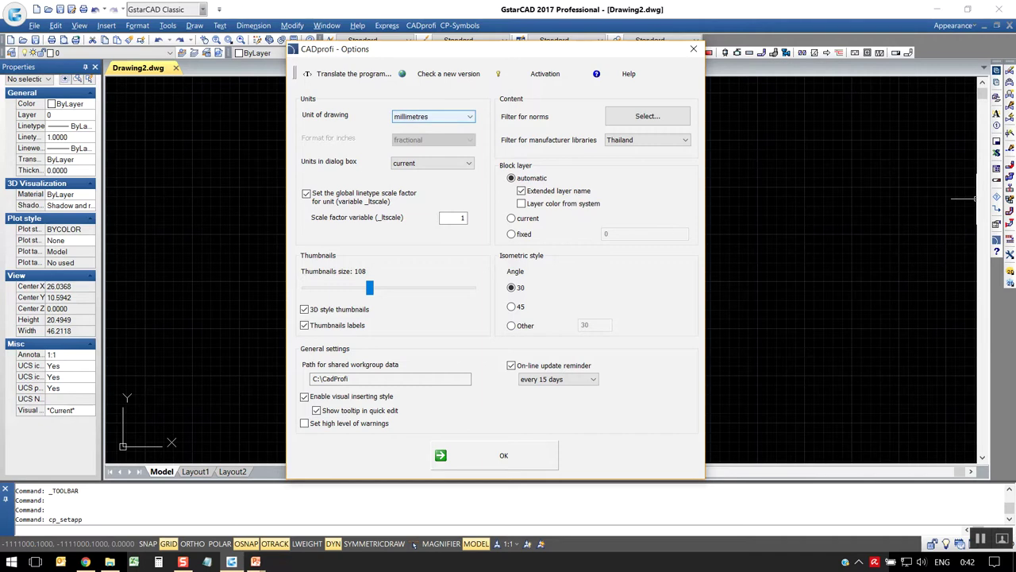
{"action": "left_click", "coordinate": [433, 116]}
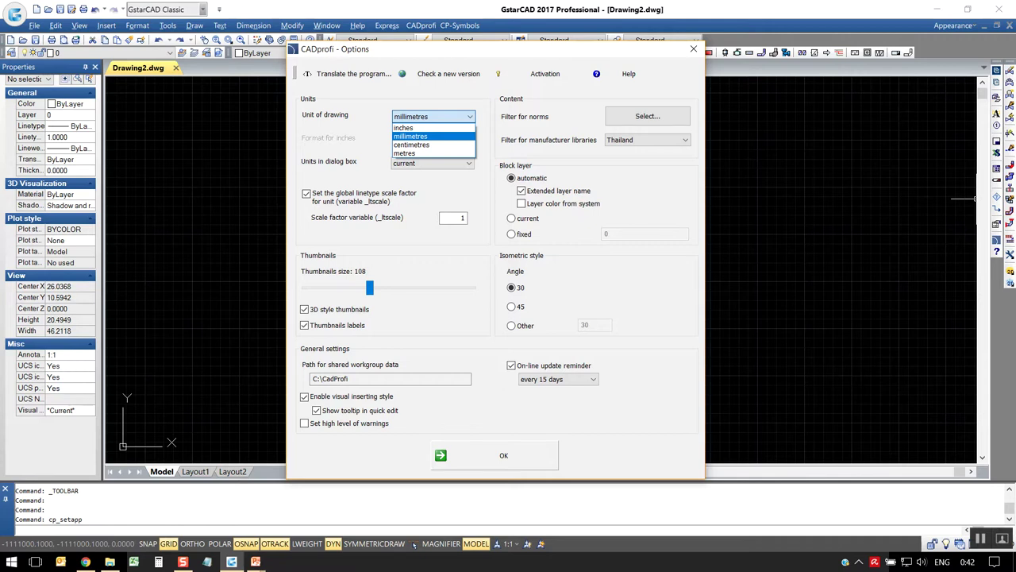
{"action": "key", "text": "Return"}
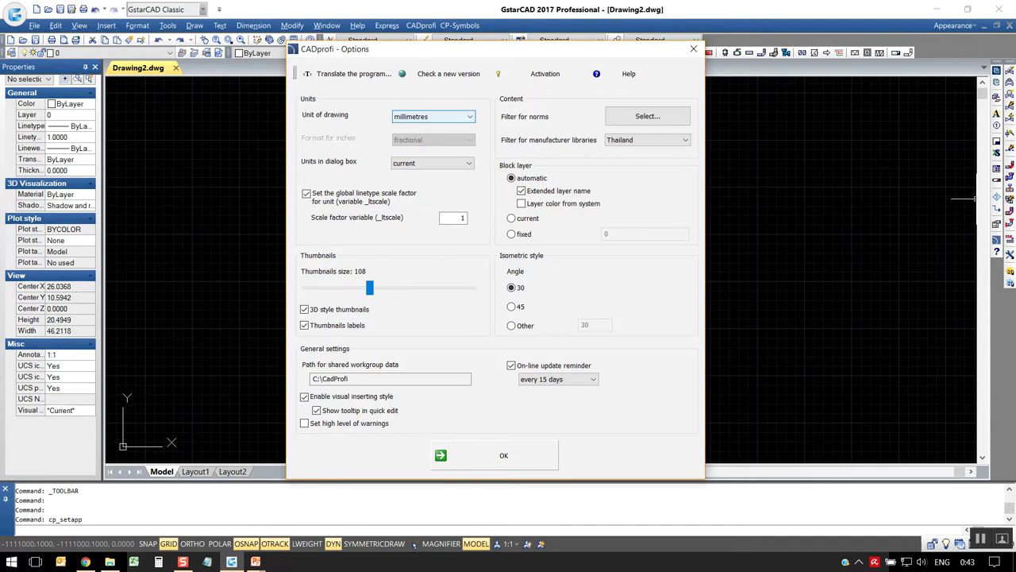
{"action": "left_click", "coordinate": [693, 49]}
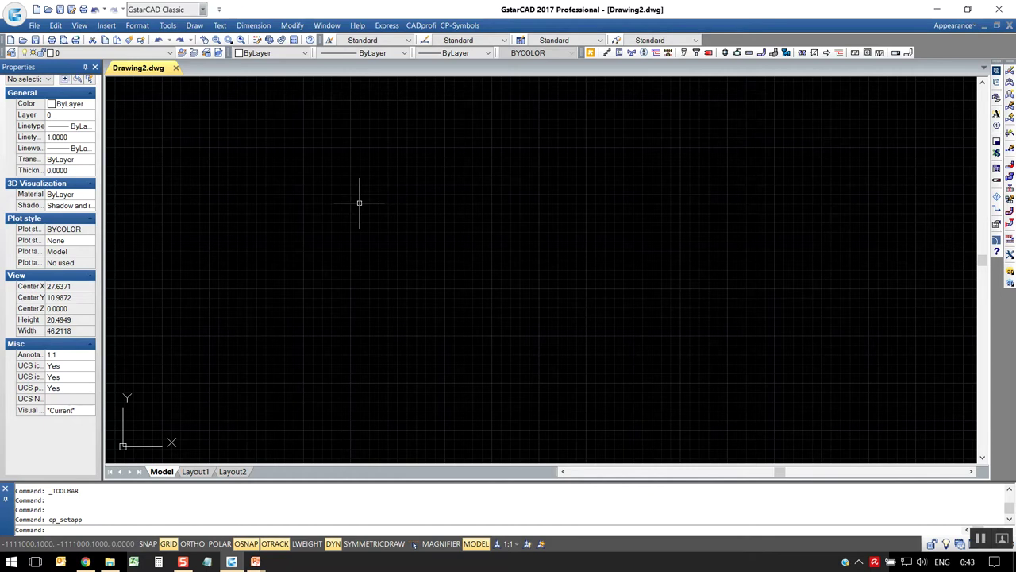
- Open the drawing 01-Demo 2017 for Con.dwg
{"action": "left_click", "coordinate": [107, 26]}
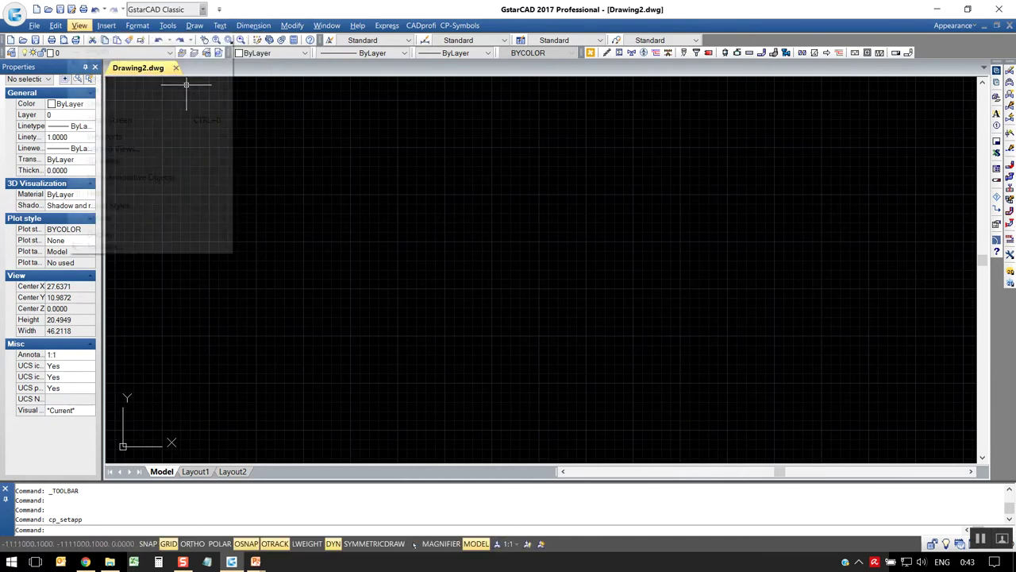
{"action": "mouse_move", "coordinate": [55, 26]}
{"action": "left_click", "coordinate": [48, 9]}
{"action": "double_click", "coordinate": [400, 215]}
{"action": "scroll", "coordinate": [404, 242], "scroll_direction": "up", "scroll_amount": 5}
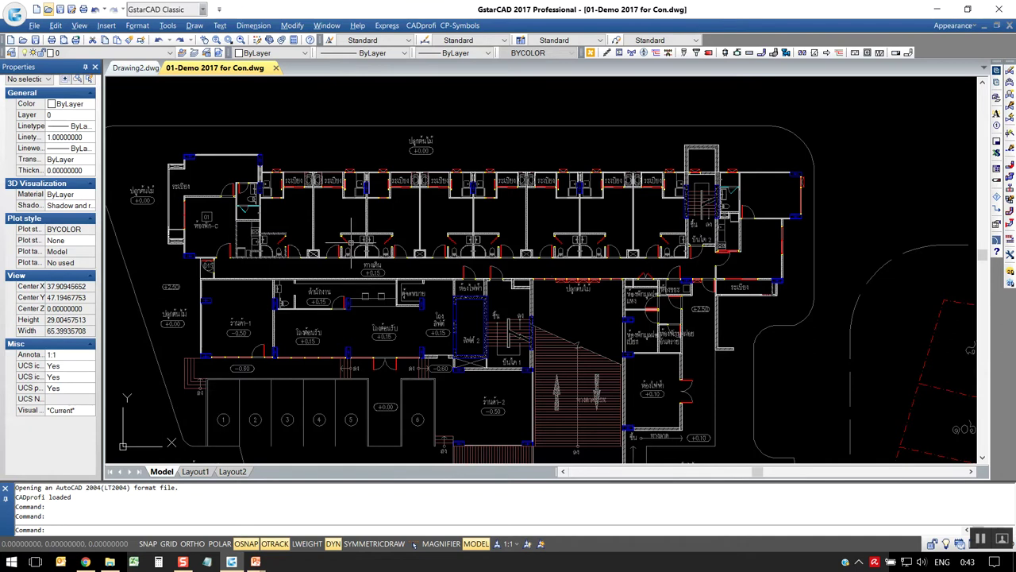
- Add a horizontal linear dimension above the first balcony of the upper room row, between its two side walls
{"action": "mouse_move", "coordinate": [346, 243]}
{"action": "middle_mouse_down"}
{"action": "mouse_move", "coordinate": [402, 243]}
{"action": "mouse_move", "coordinate": [376, 272]}
{"action": "middle_mouse_up"}
{"action": "scroll", "coordinate": [353, 211], "scroll_direction": "up", "scroll_amount": 2}
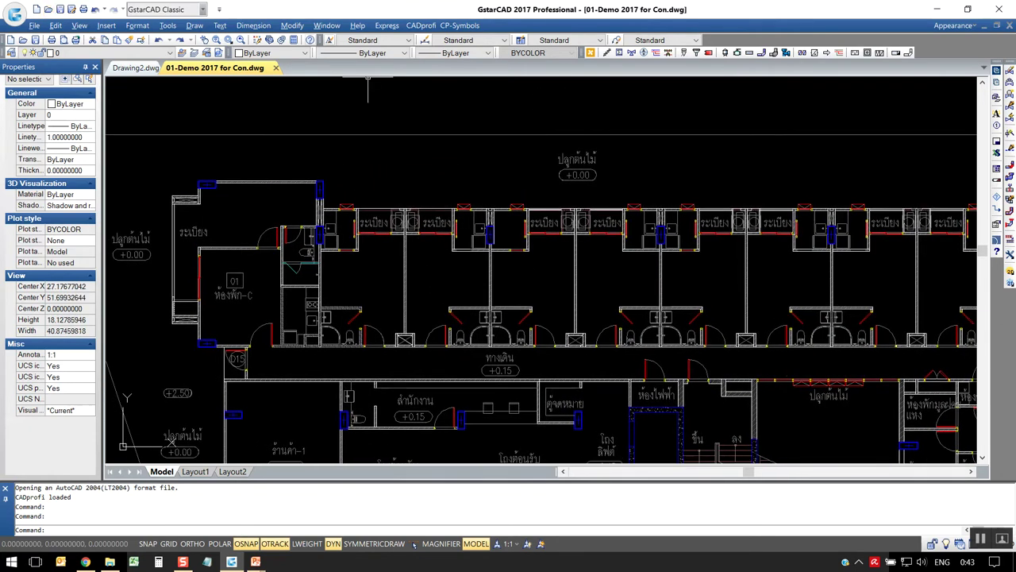
{"action": "left_click", "coordinate": [254, 25]}
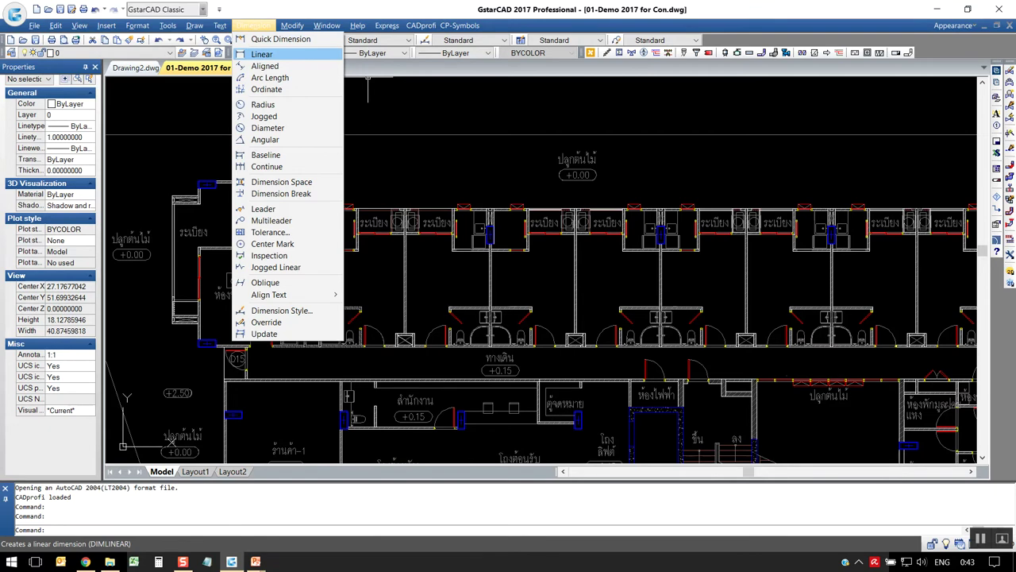
{"action": "left_click", "coordinate": [262, 54]}
{"action": "scroll", "coordinate": [356, 212], "scroll_direction": "up", "scroll_amount": 4}
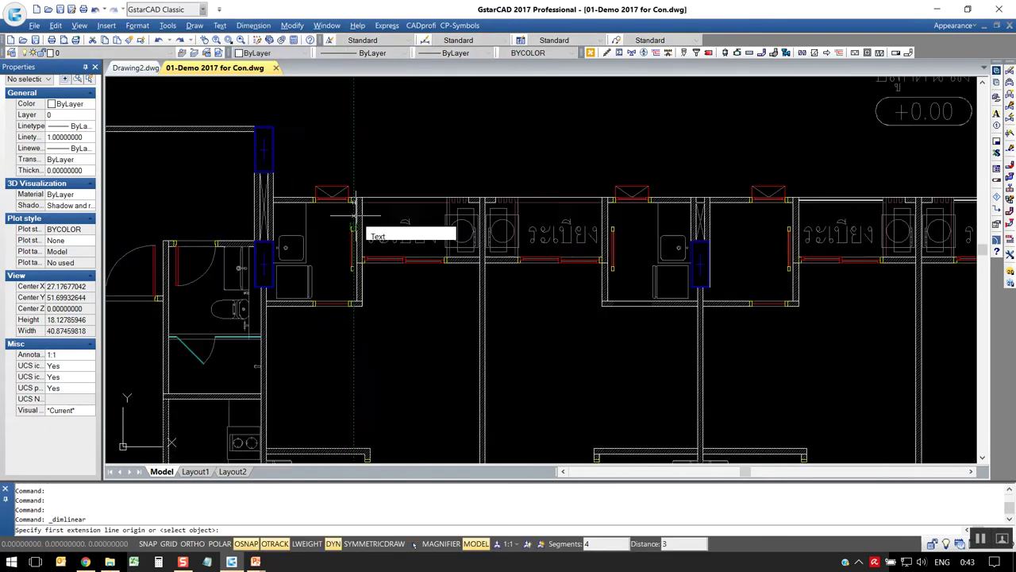
{"action": "middle_click_drag", "start_coordinate": [434, 236], "coordinate": [358, 213]}
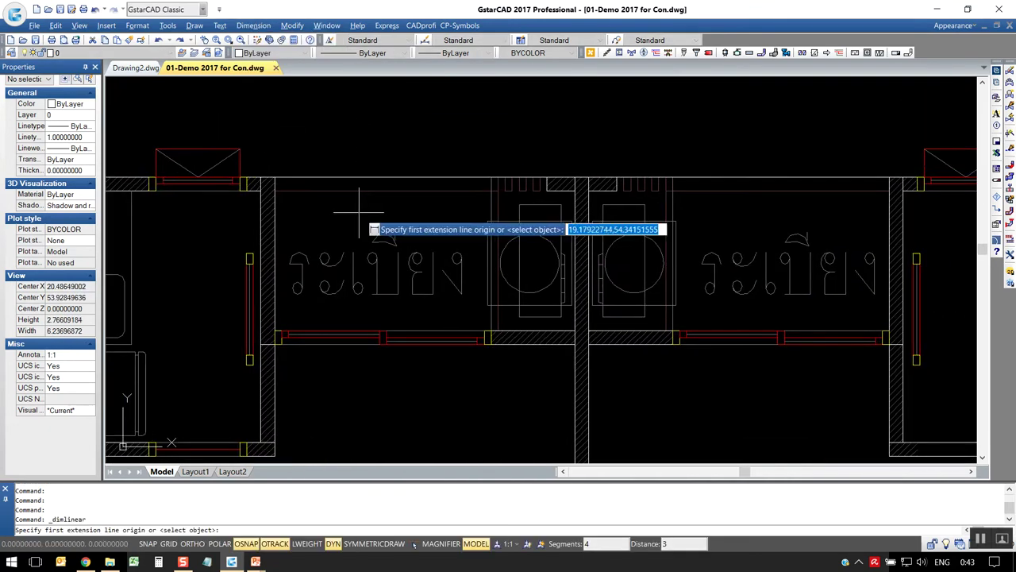
{"action": "left_click", "coordinate": [283, 174]}
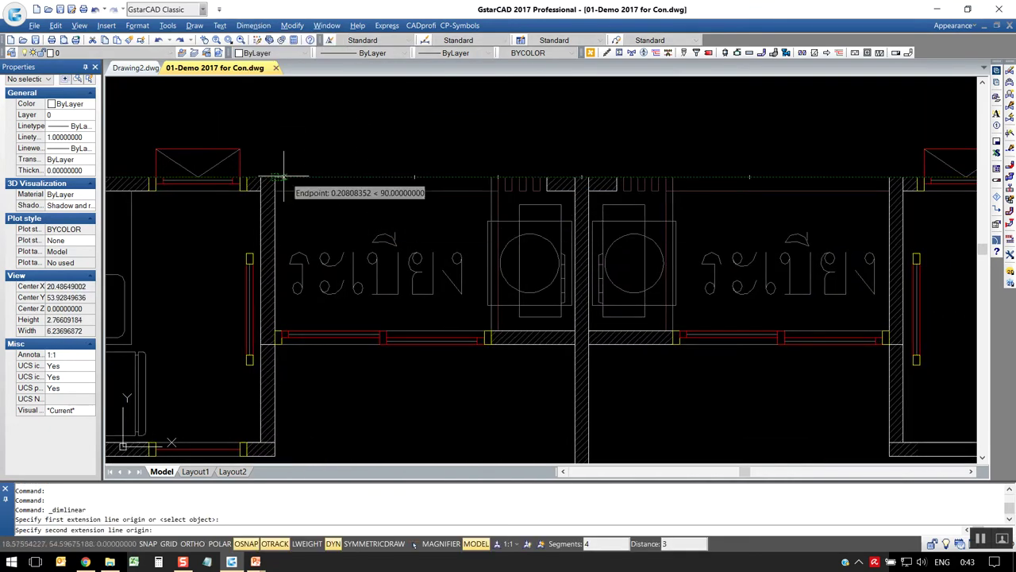
{"action": "left_click", "coordinate": [576, 177]}
{"action": "left_click", "coordinate": [579, 101]}
{"action": "scroll", "coordinate": [561, 213], "scroll_direction": "down", "scroll_amount": 2}
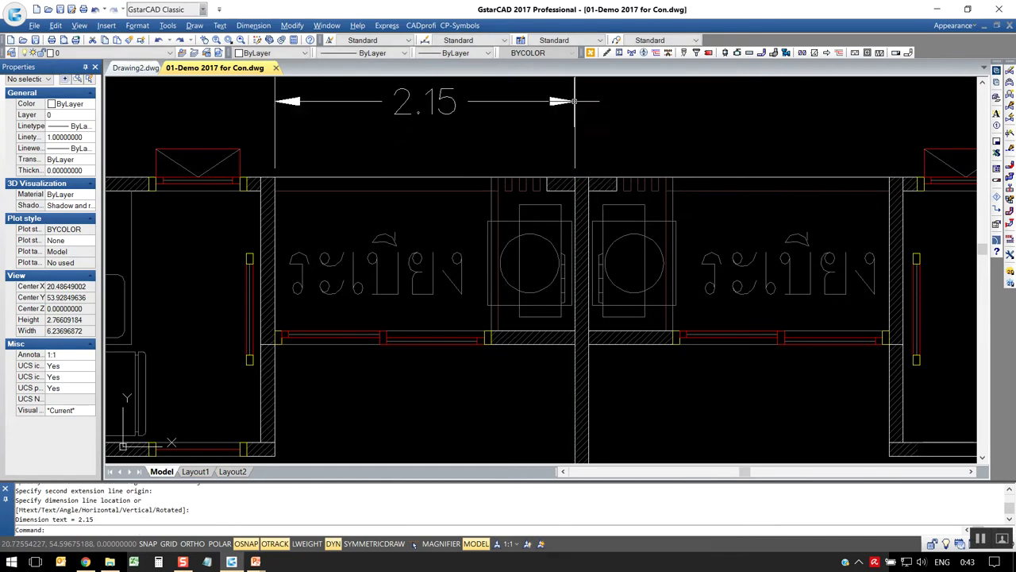
{"action": "middle_click_drag", "start_coordinate": [662, 169], "coordinate": [638, 188]}
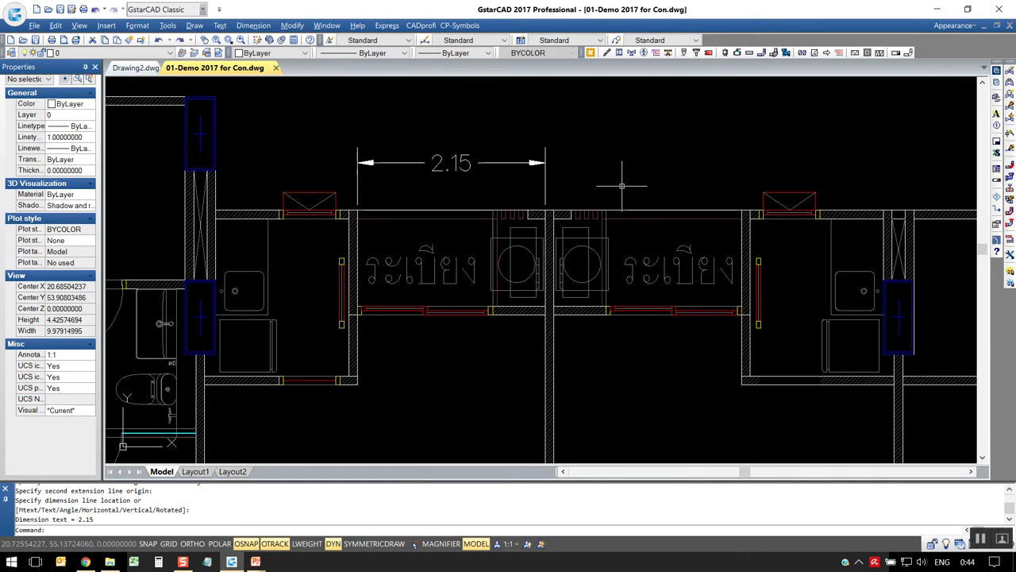
{"action": "scroll", "coordinate": [577, 209], "scroll_direction": "up", "scroll_amount": 2}
{"action": "scroll", "coordinate": [577, 208], "scroll_direction": "down", "scroll_amount": 2}
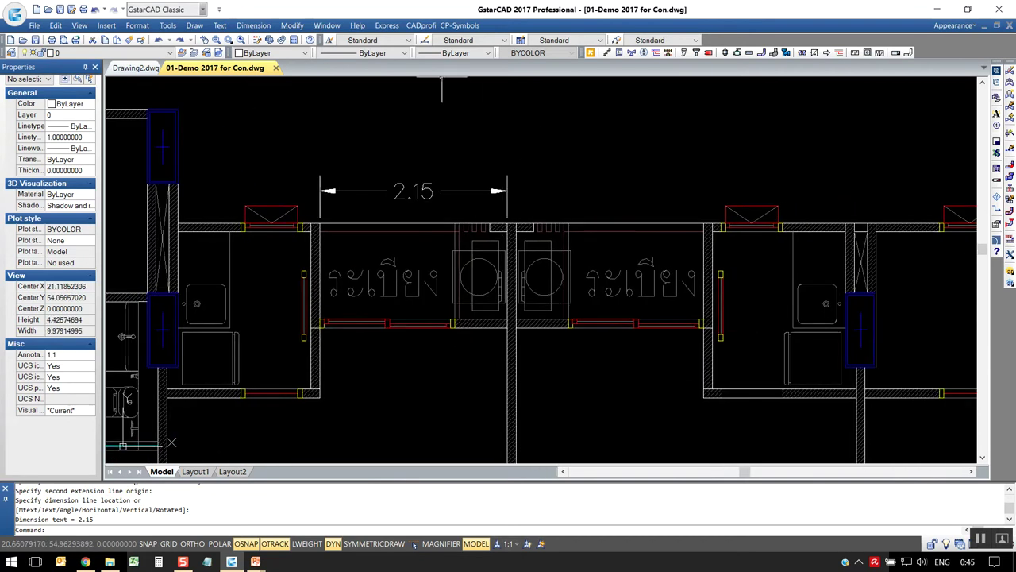
- Set the CADprofi unit of drawing to metres and apply the options
{"action": "left_click", "coordinate": [421, 25]}
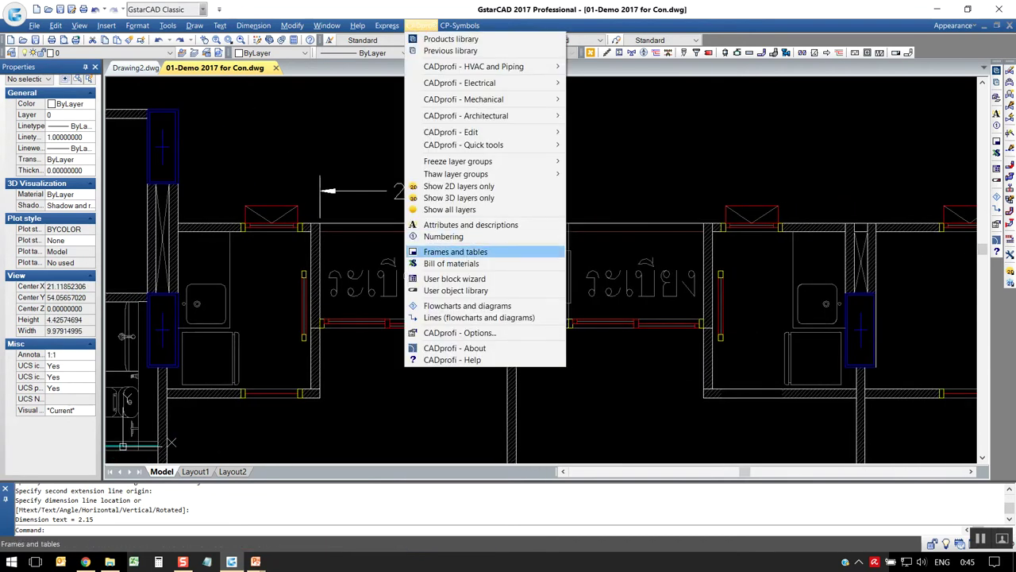
{"action": "left_click", "coordinate": [460, 332]}
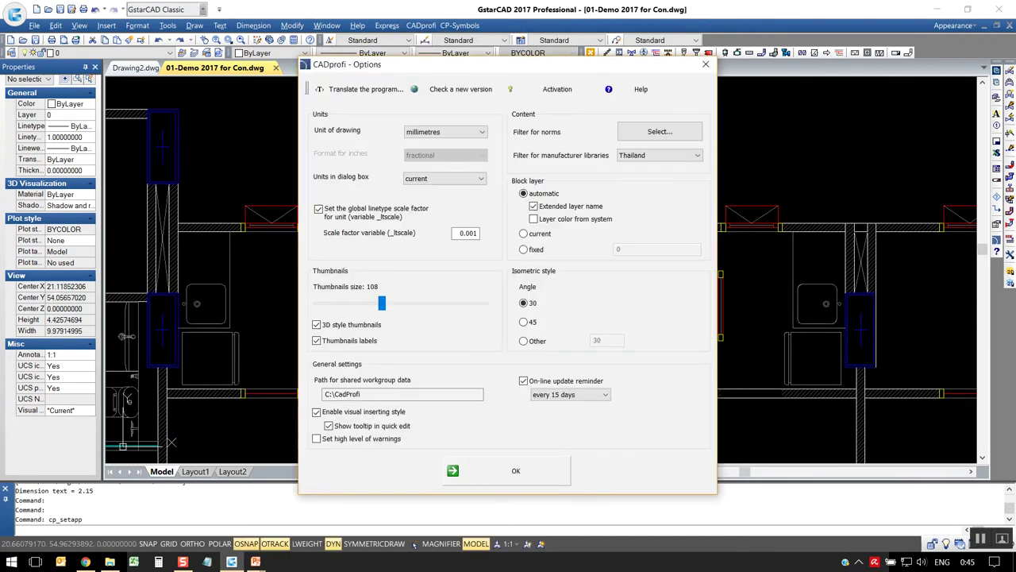
{"action": "left_click", "coordinate": [445, 132]}
{"action": "key", "text": "Down"}
{"action": "key", "text": "Down"}
{"action": "key", "text": "Down"}
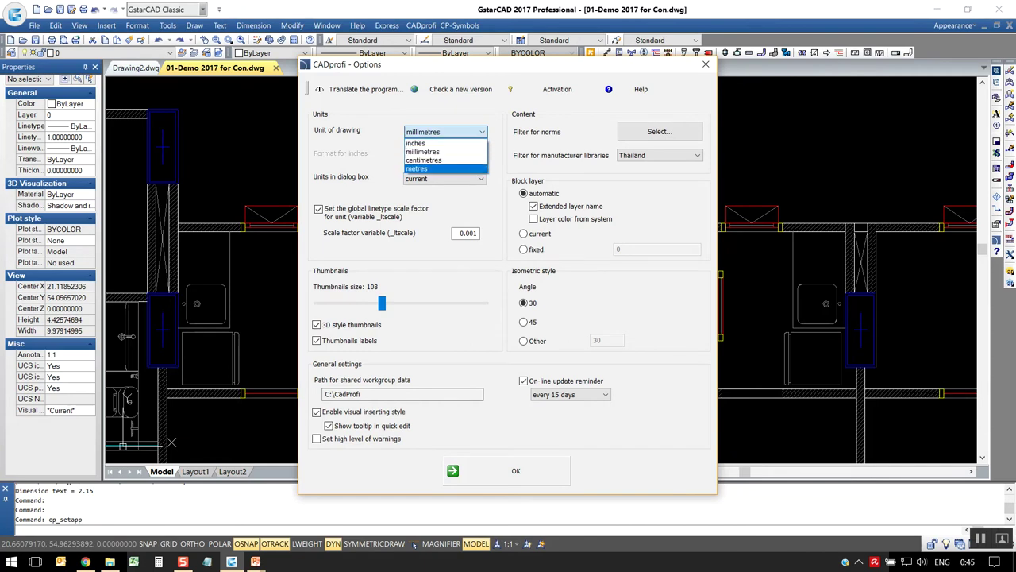
{"action": "key", "text": "Return"}
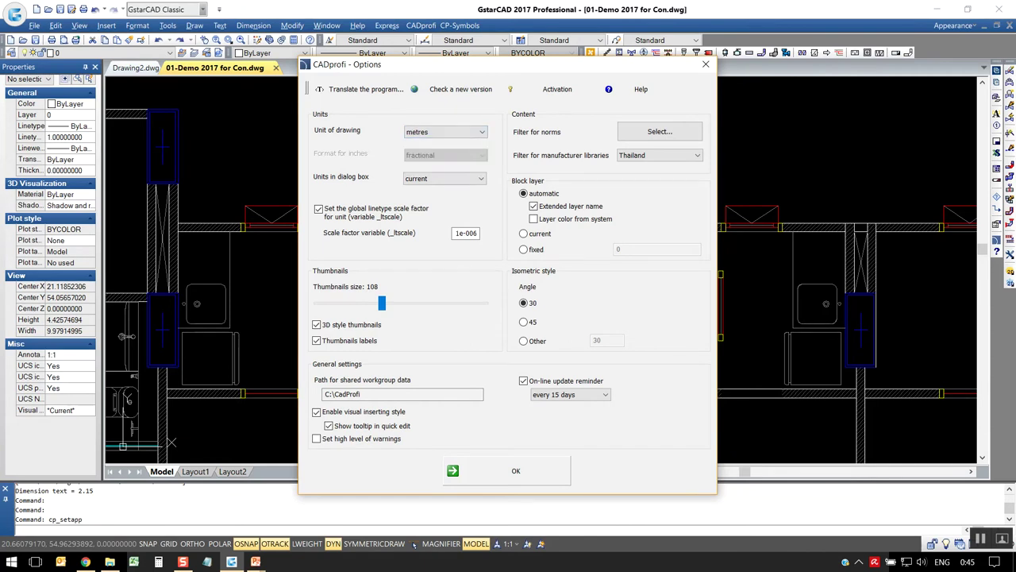
{"action": "left_click", "coordinate": [515, 471]}
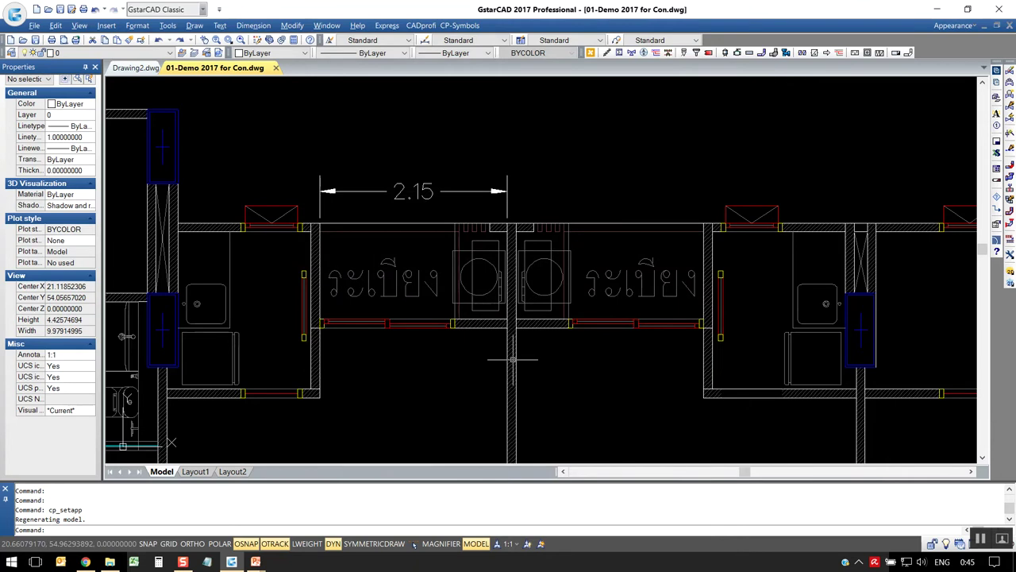
- Start a Ducts sequences - general views run with the rectangular Exhaust air Duct, dimensions A and B at 0.5, for the lobby area
{"action": "scroll", "coordinate": [524, 423], "scroll_direction": "down", "scroll_amount": 5}
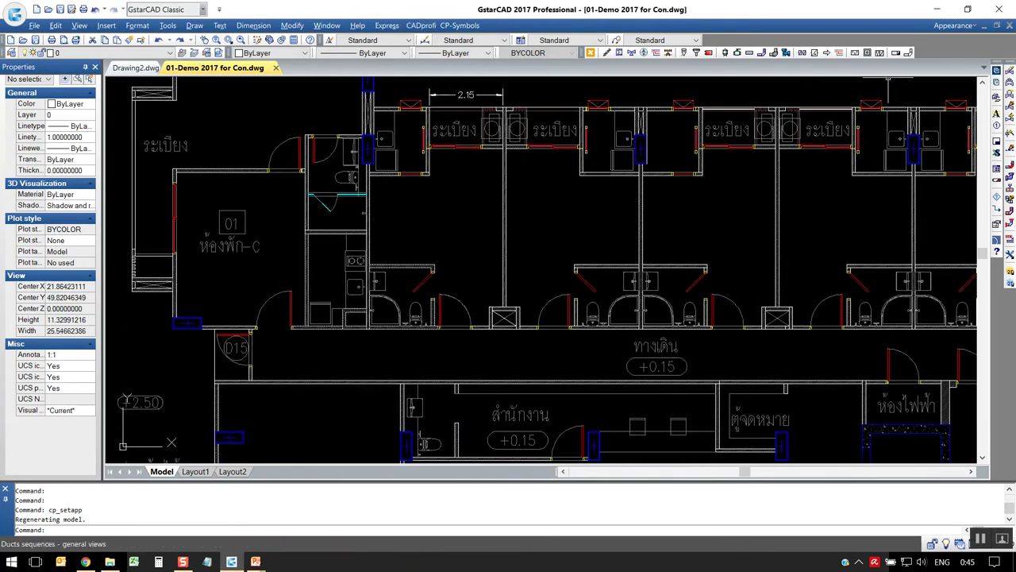
{"action": "left_click", "coordinate": [908, 52]}
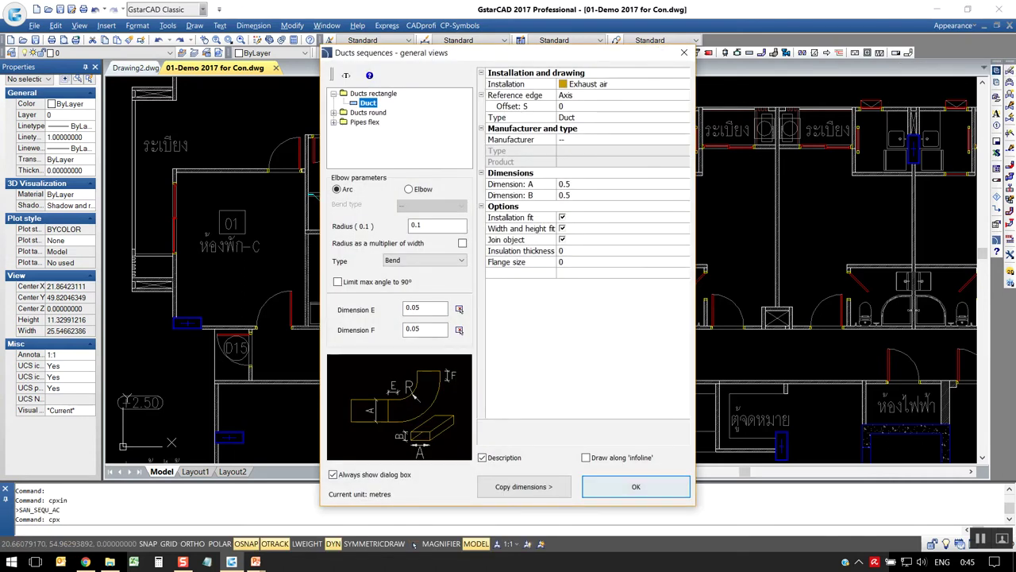
{"action": "left_click", "coordinate": [635, 486]}
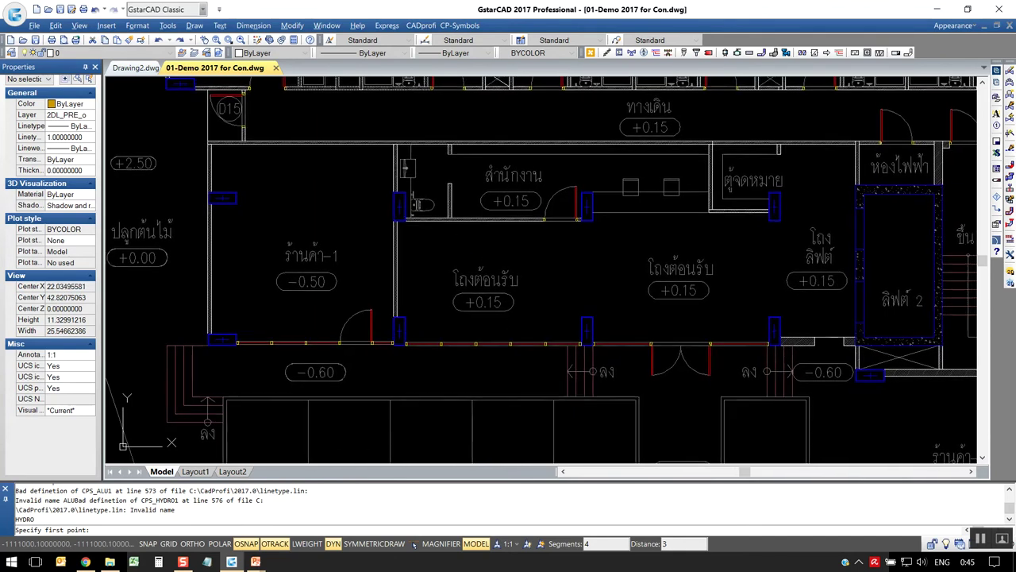